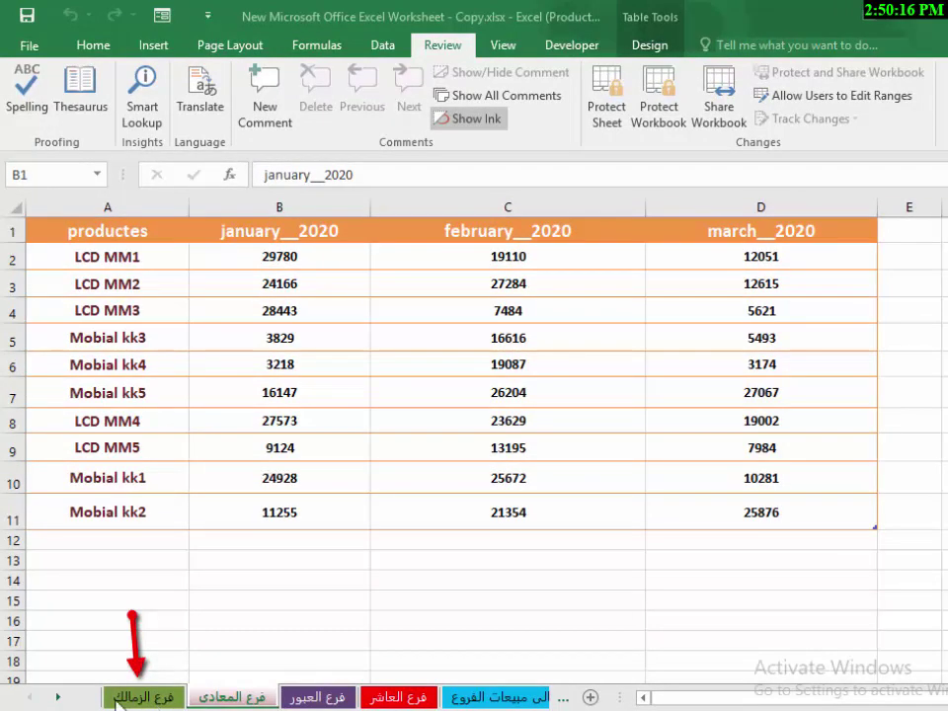
# - Look through the monthly product sales on the sheets فرع الزمالك, فرع المعادى, فرع العبور and فرع العاشر
pyautogui.hotkey('ctrl', 'shift', 'Right')
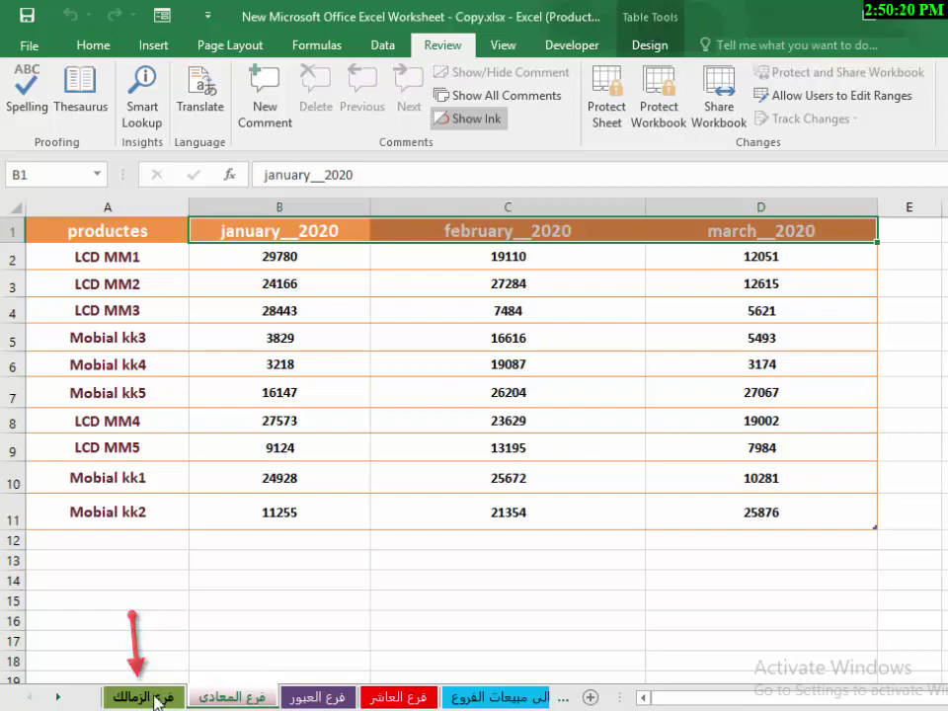
pyautogui.click(153, 699)
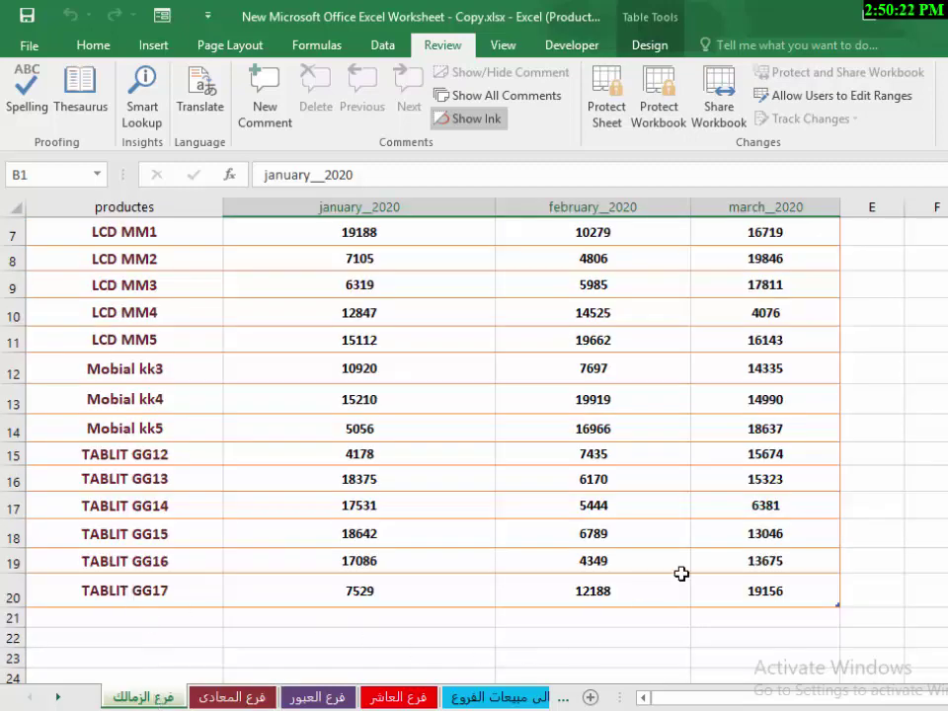
pyautogui.scroll(2, 325, 372)
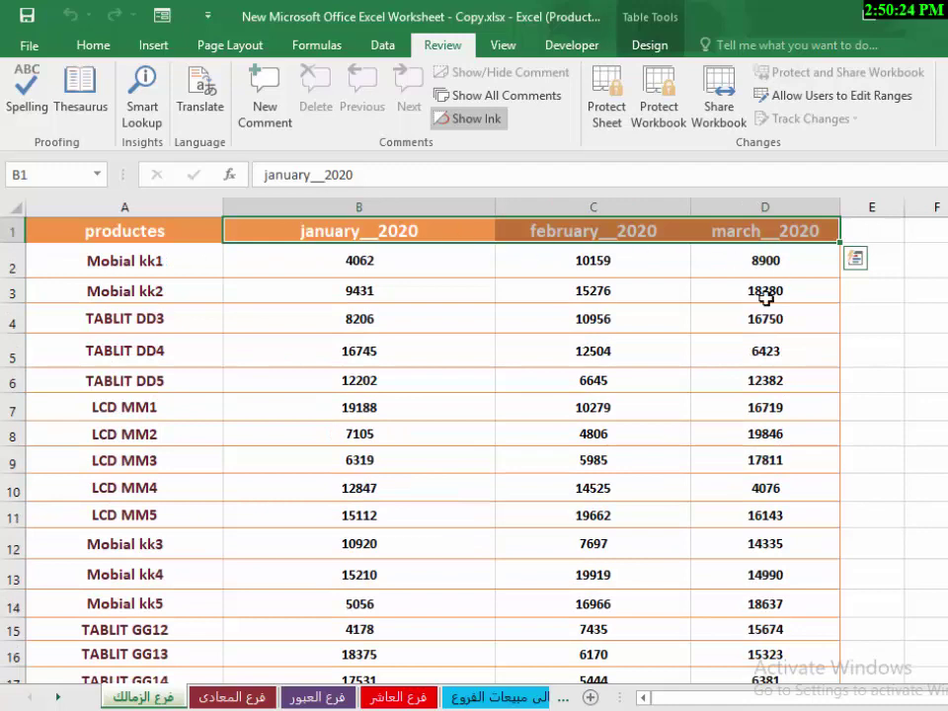
pyautogui.click(230, 699)
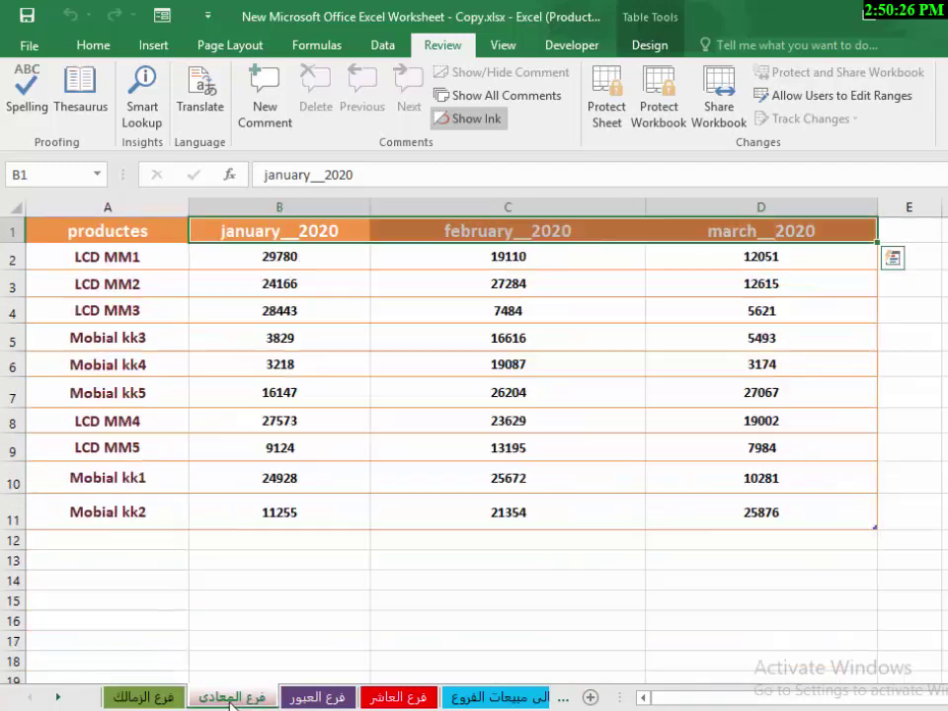
pyautogui.click(316, 698)
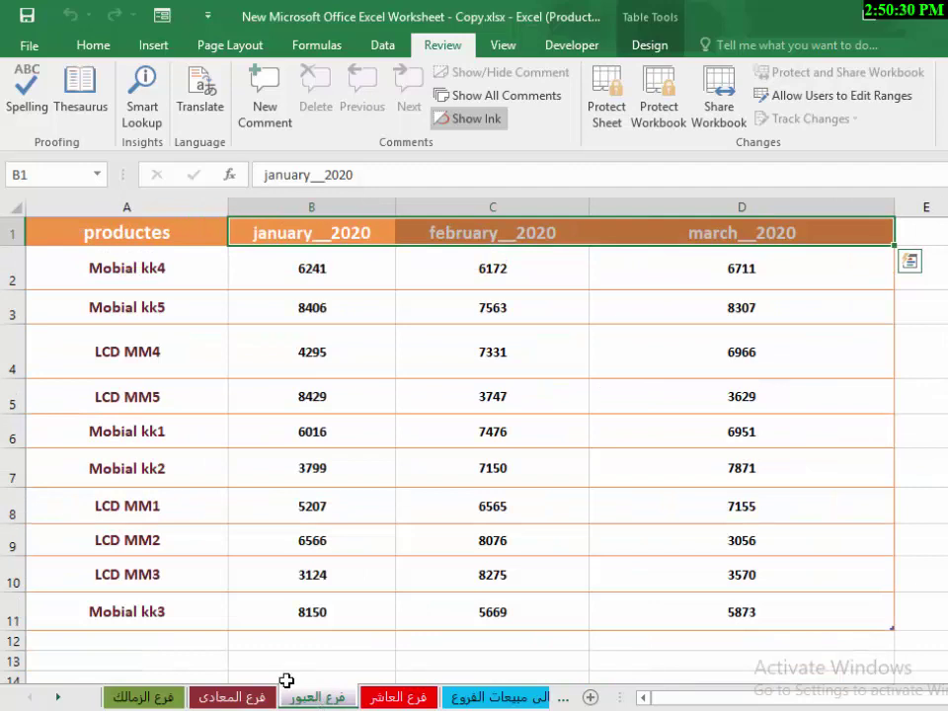
pyautogui.click(389, 701)
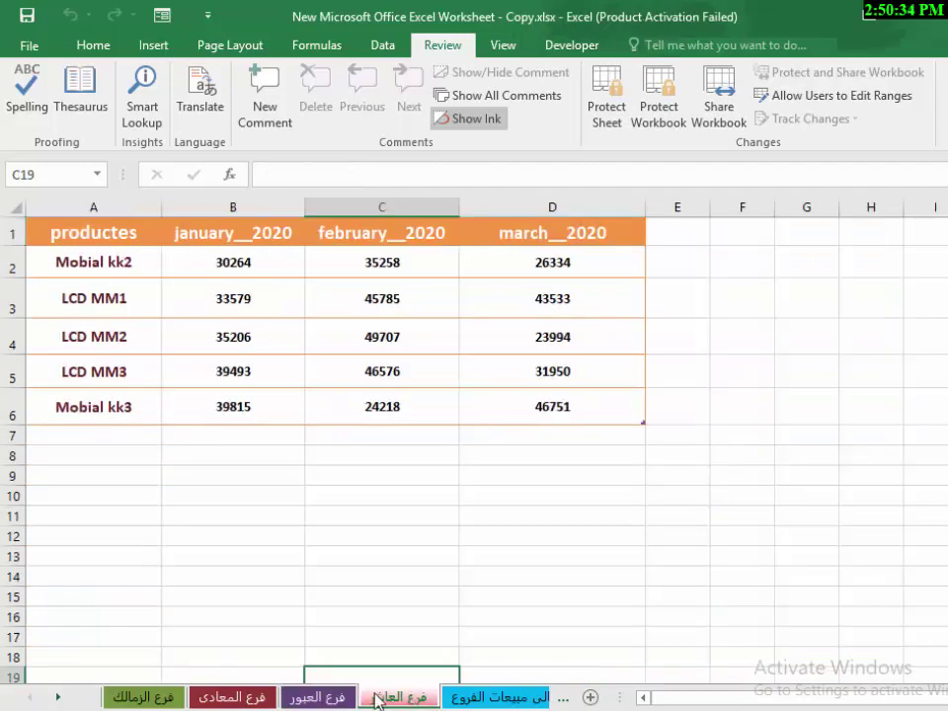
# - Hide the فرع الزمالك sheet with the standard Hide command
pyautogui.click(156, 699)
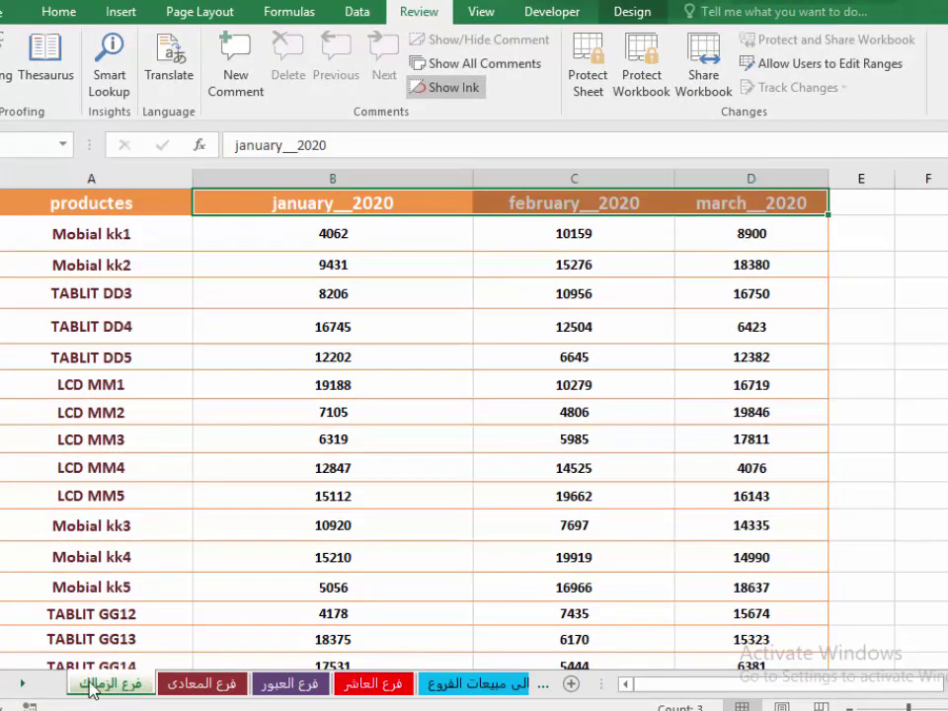
pyautogui.rightClick(117, 689)
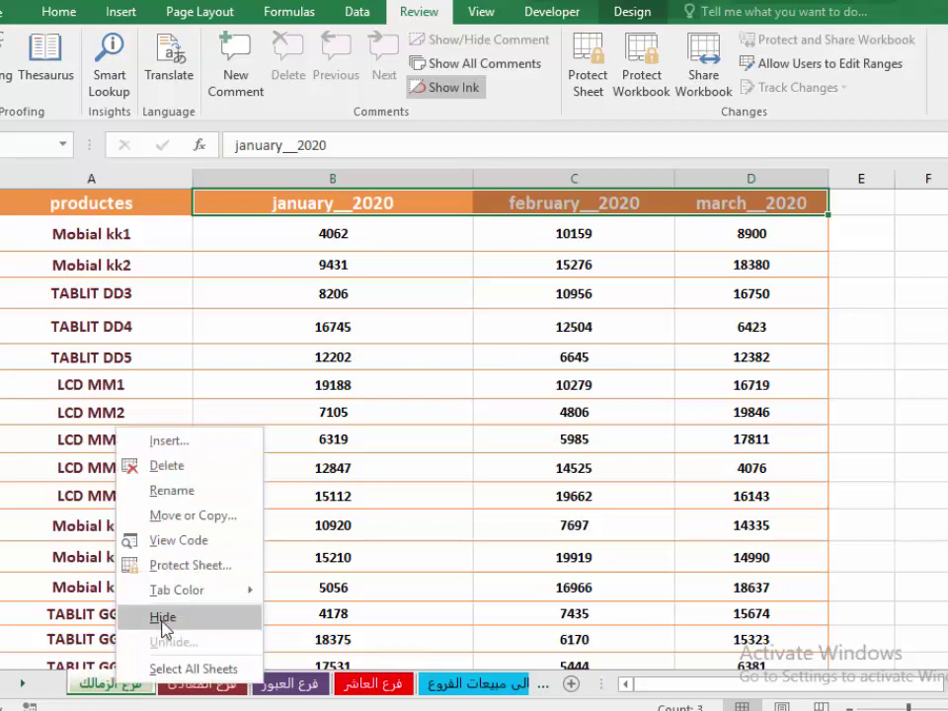
pyautogui.click(163, 617)
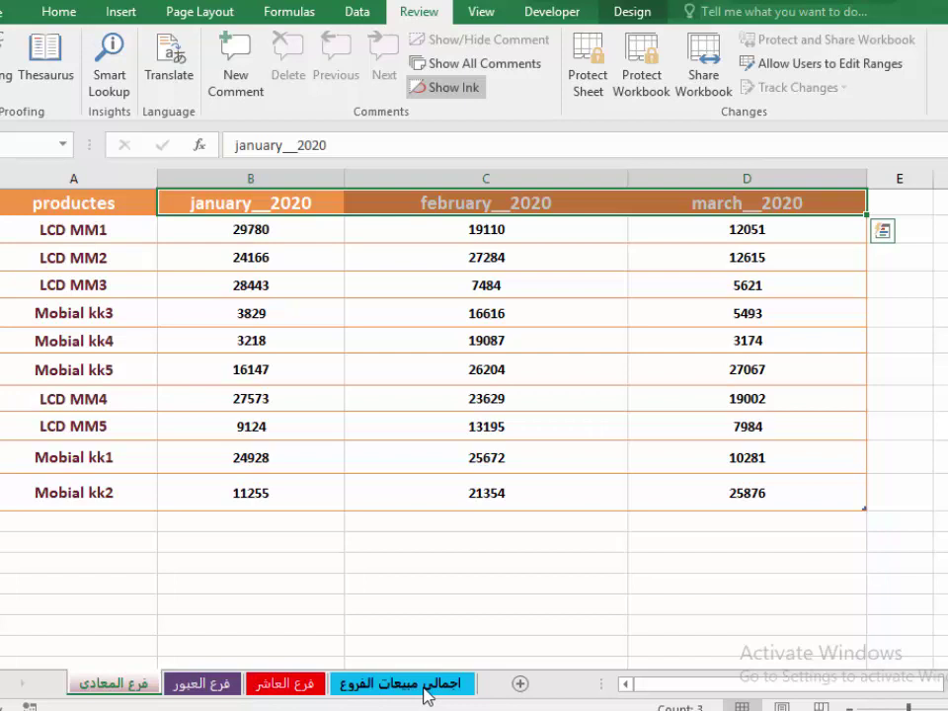
# - Unhide the فرع الزمالك sheet
pyautogui.rightClick(116, 694)
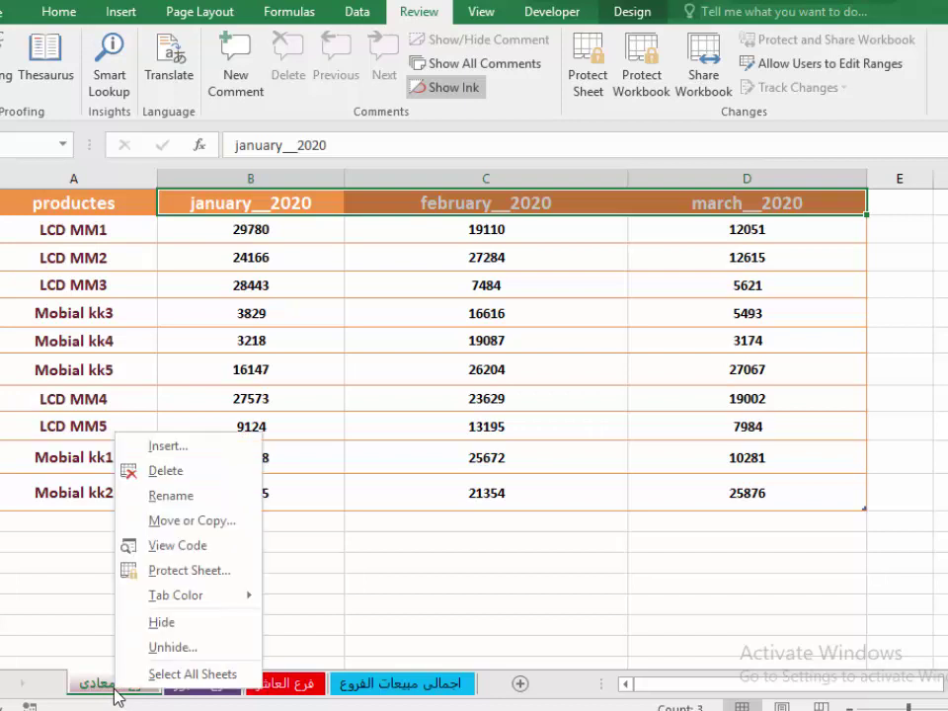
pyautogui.click(183, 653)
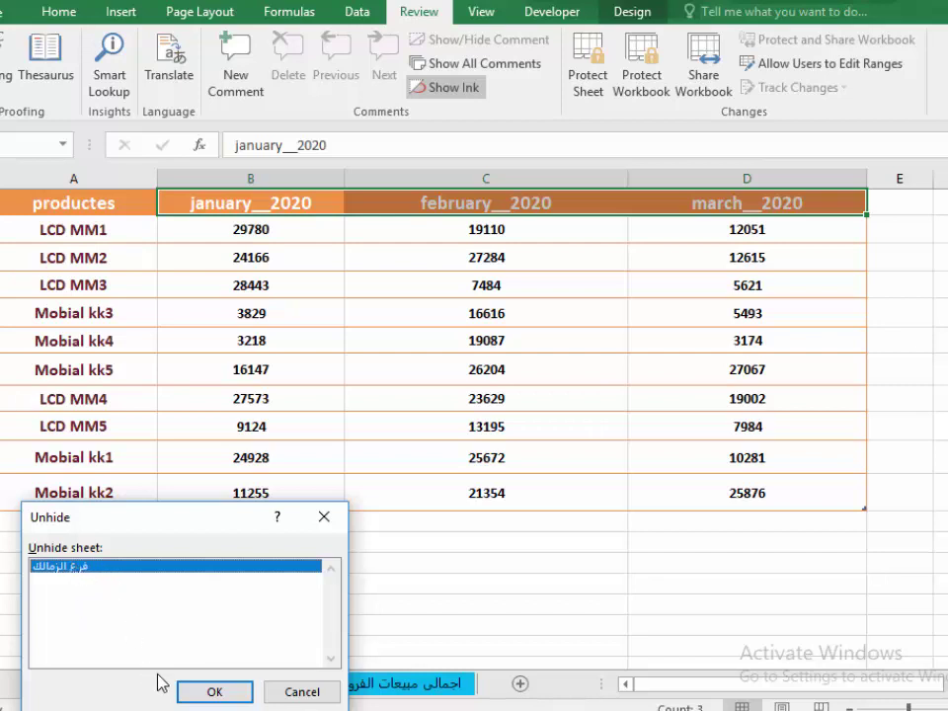
pyautogui.click(208, 692)
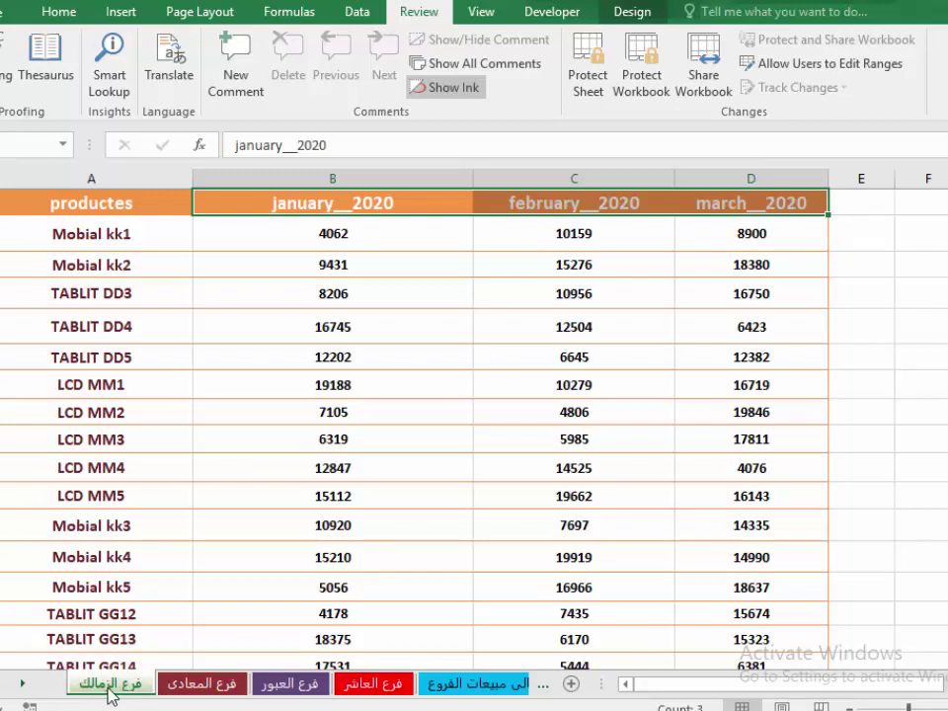
# - Hide the فرع الزمالك sheet again and protect the workbook structure, entering and confirming a password
pyautogui.rightClick(107, 691)
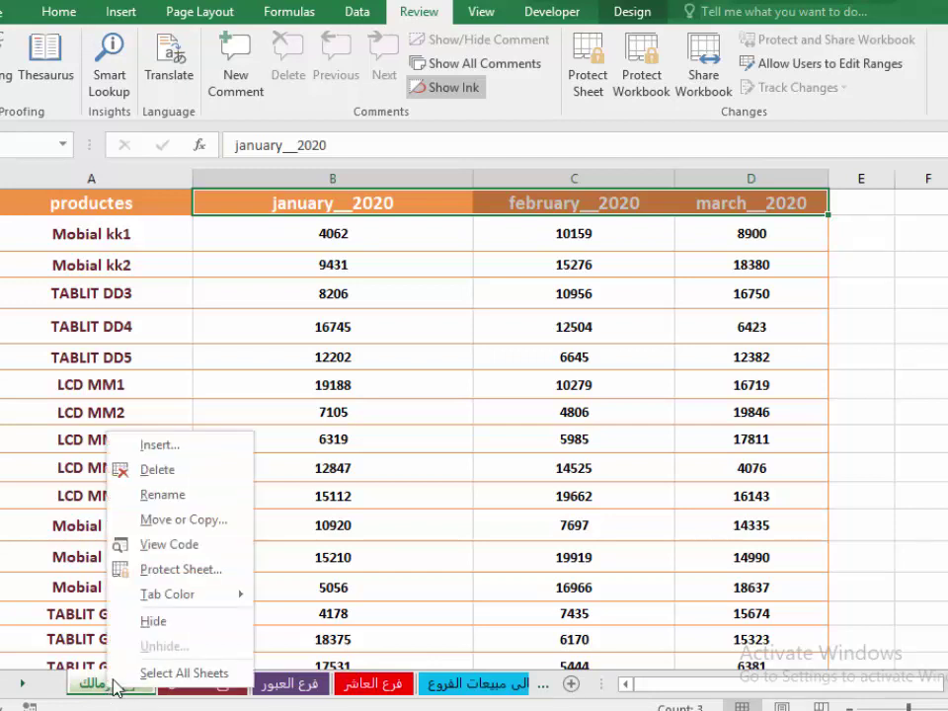
pyautogui.click(171, 623)
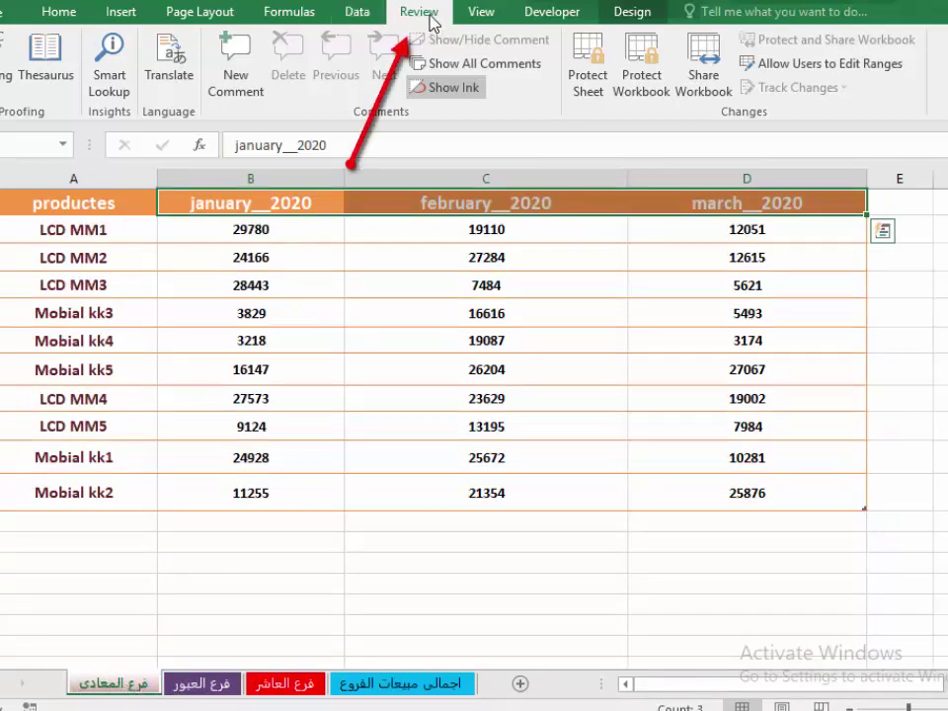
pyautogui.click(643, 86)
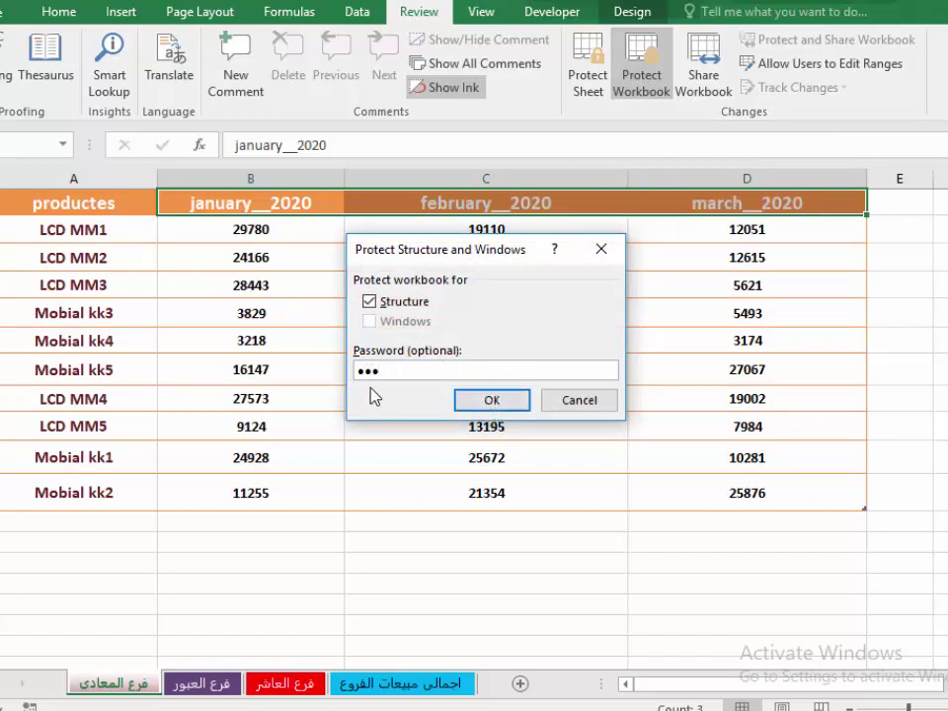
pyautogui.click(490, 407)
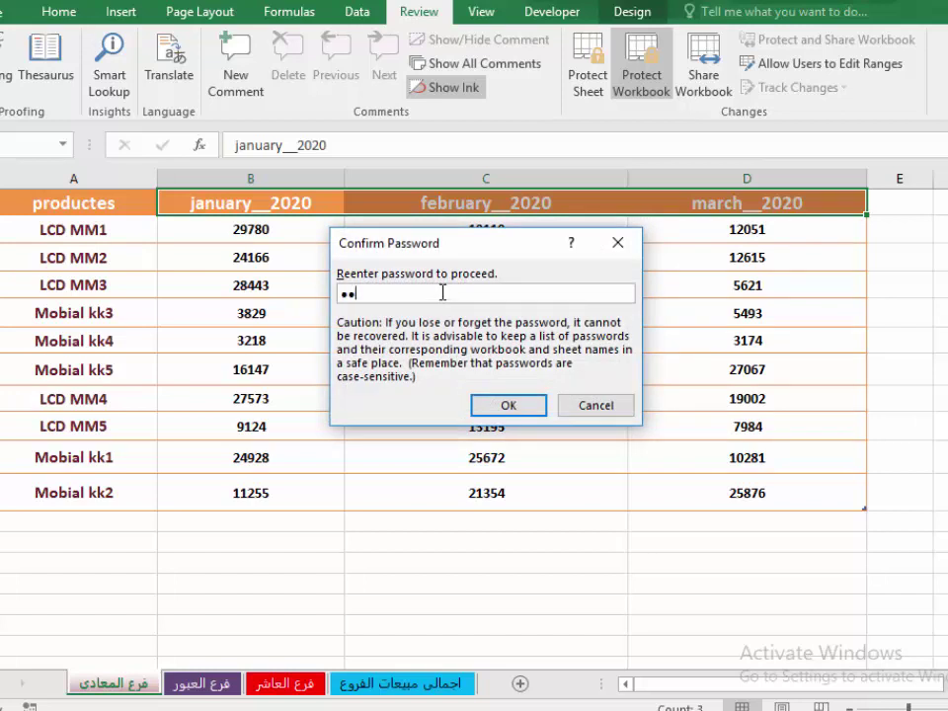
pyautogui.click(479, 410)
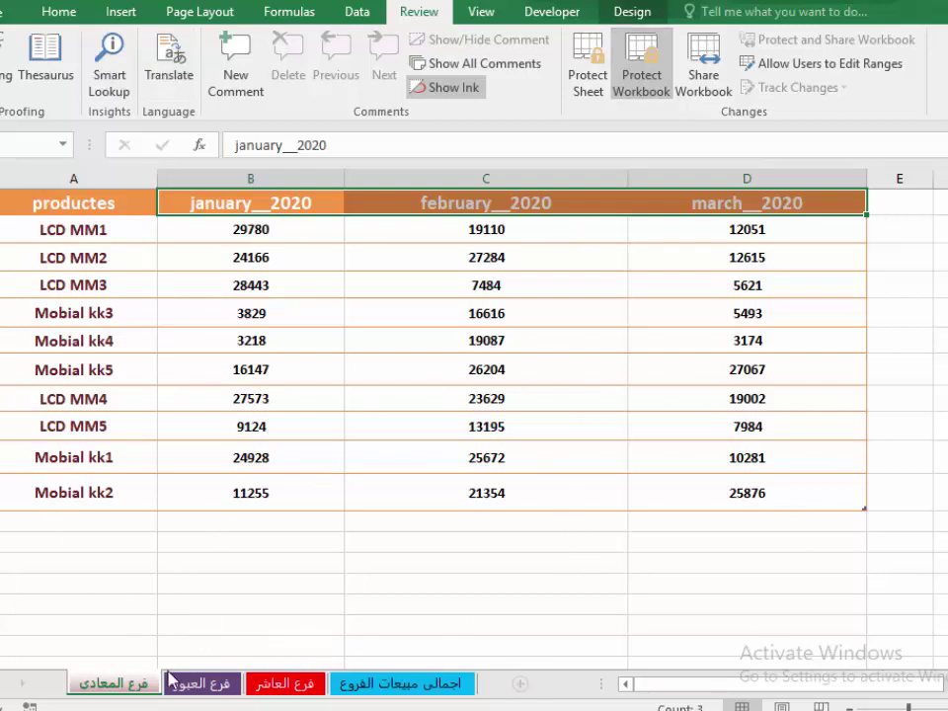
# - Check the commands available for the فرع المعادى sheet, and unprotect the workbook by entering its password
pyautogui.rightClick(111, 691)
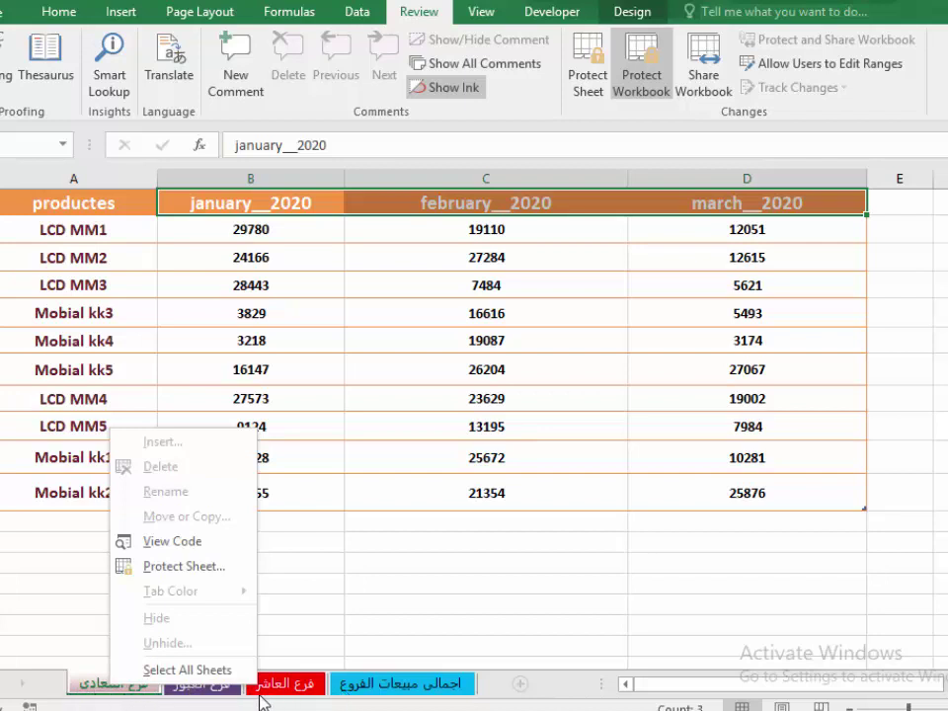
pyautogui.click(425, 620)
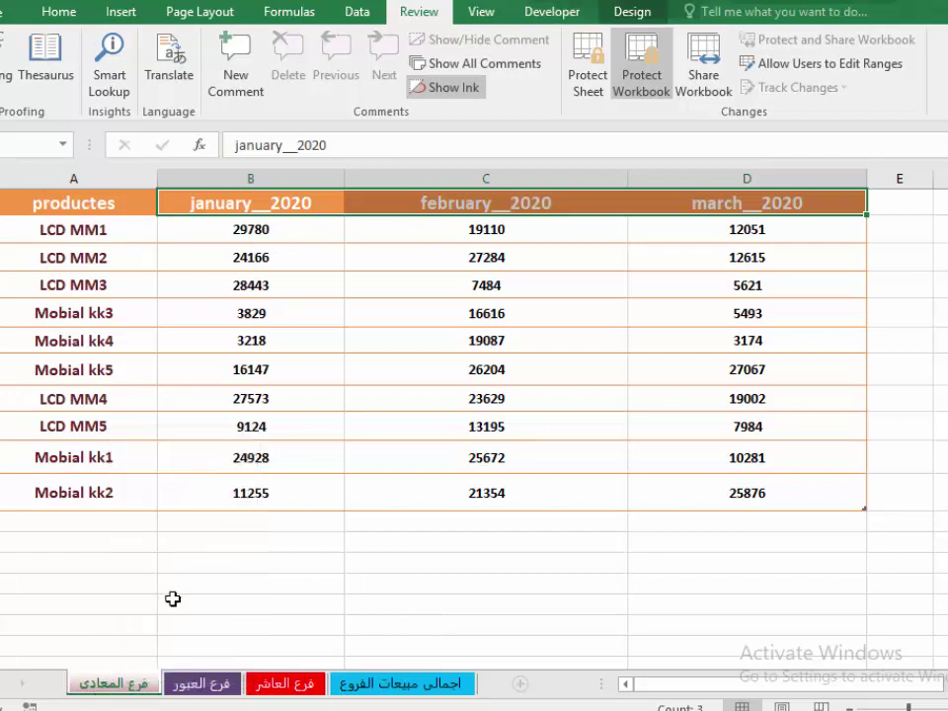
pyautogui.click(648, 71)
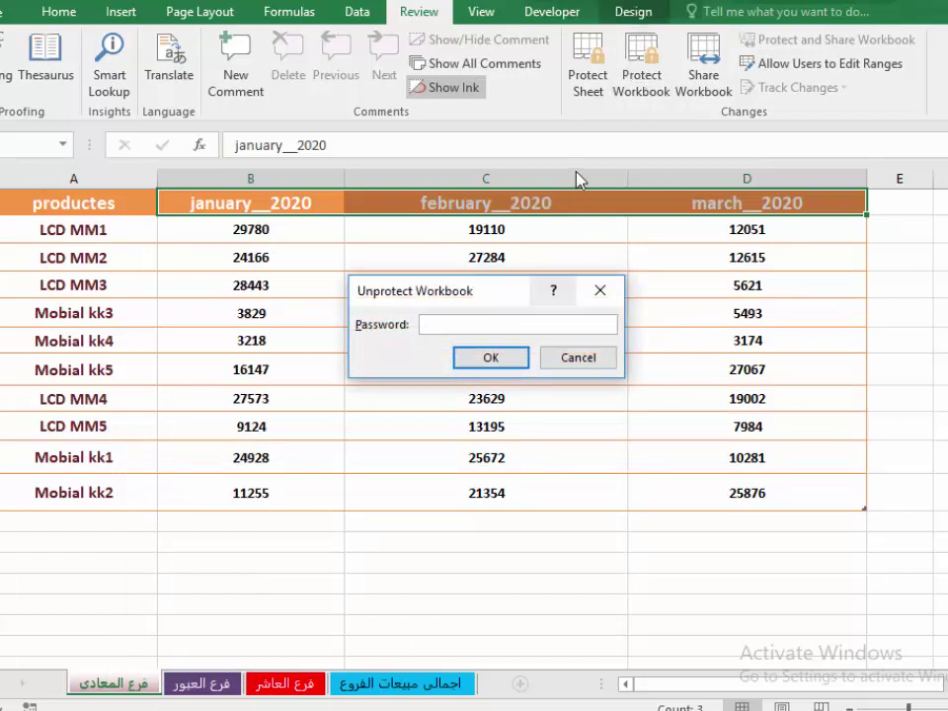
pyautogui.click(599, 289)
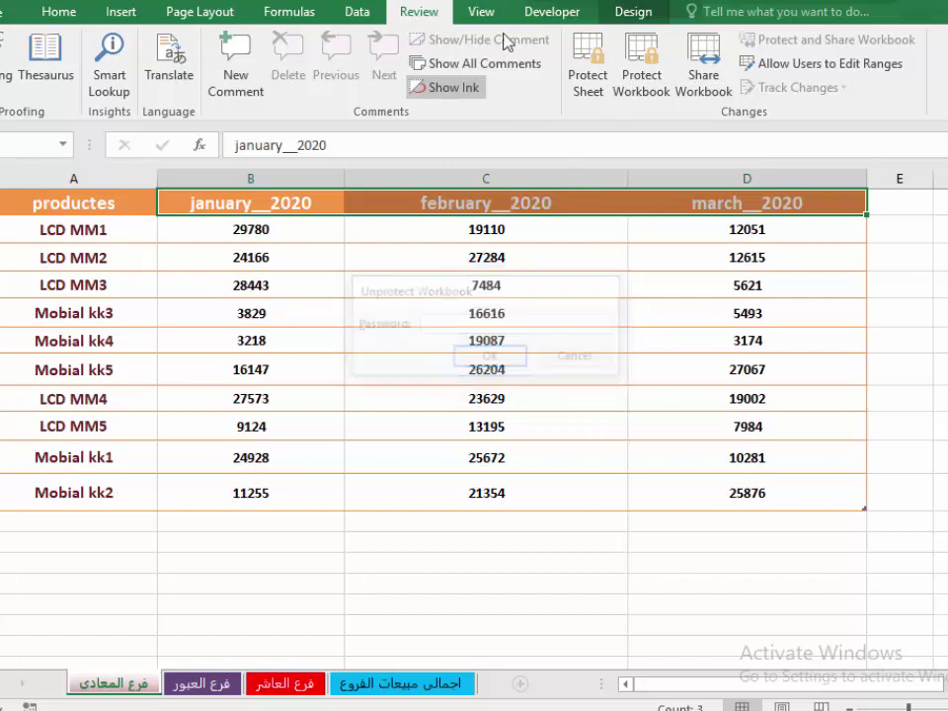
pyautogui.click(649, 89)
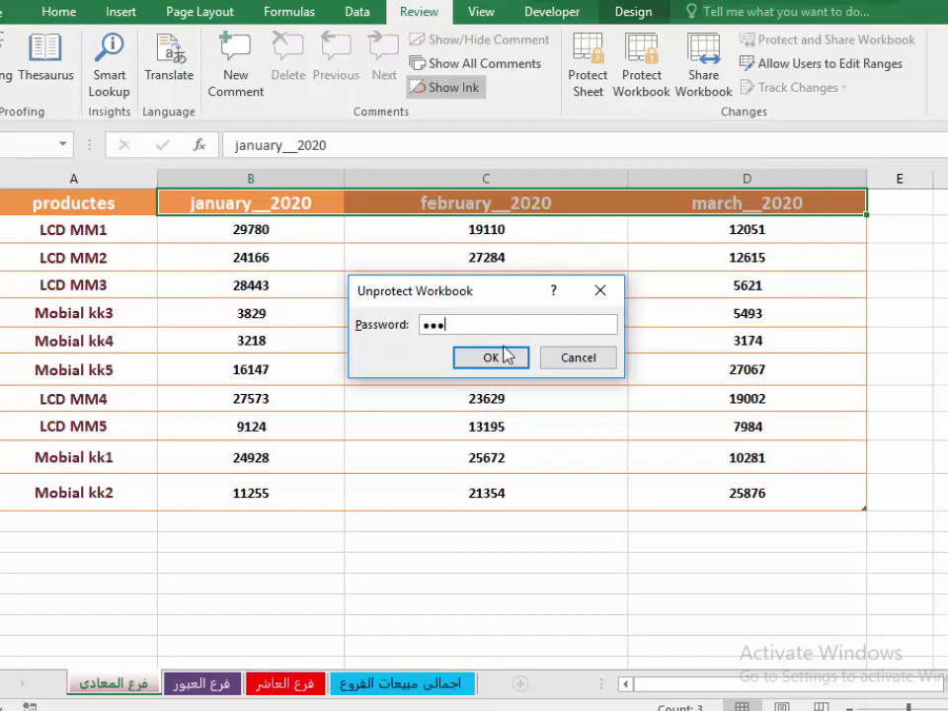
pyautogui.click(494, 359)
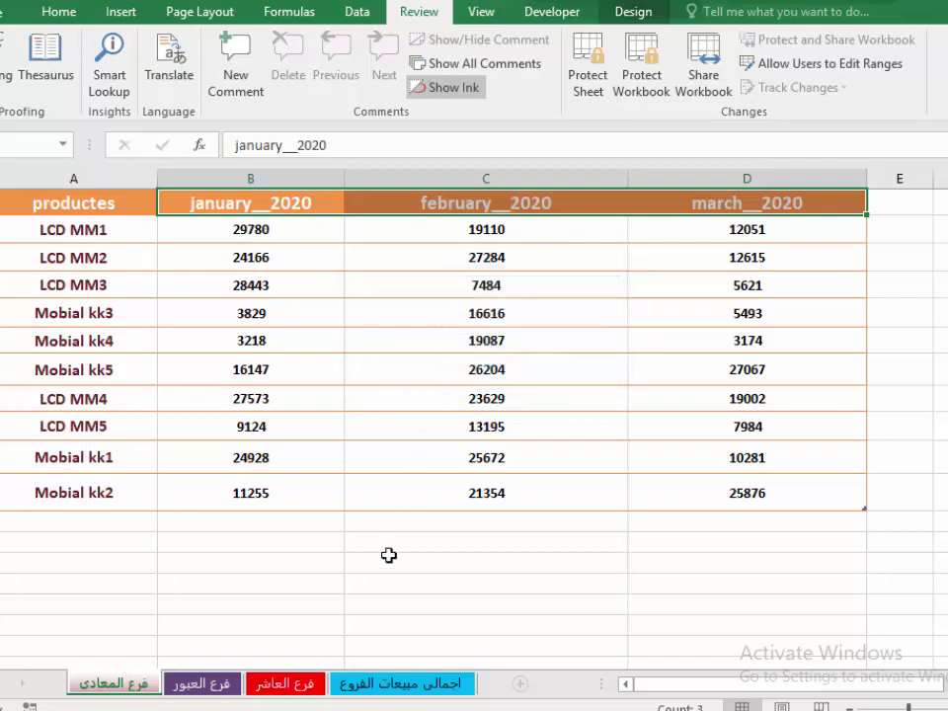
# - Bring the hidden فرع الزمالك sheet back into the unprotected workbook
pyautogui.rightClick(117, 689)
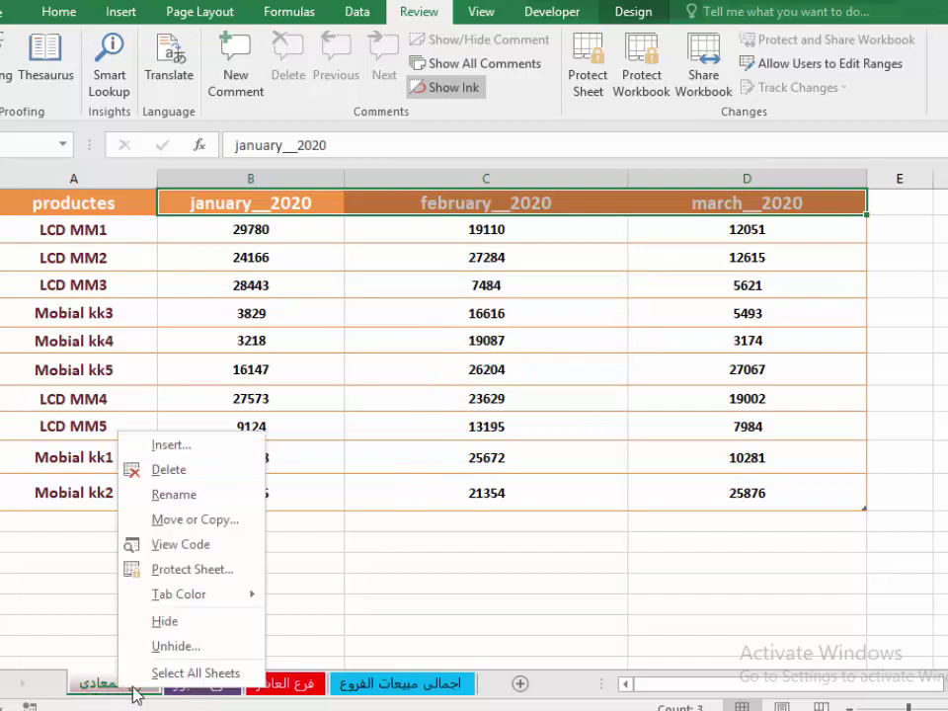
pyautogui.click(168, 648)
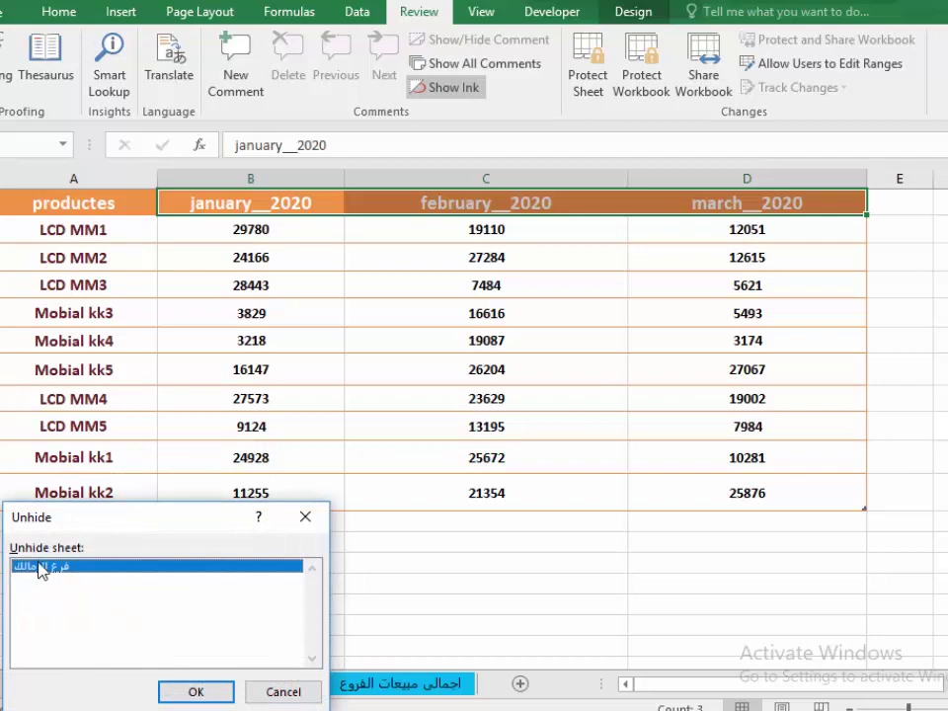
pyautogui.click(193, 691)
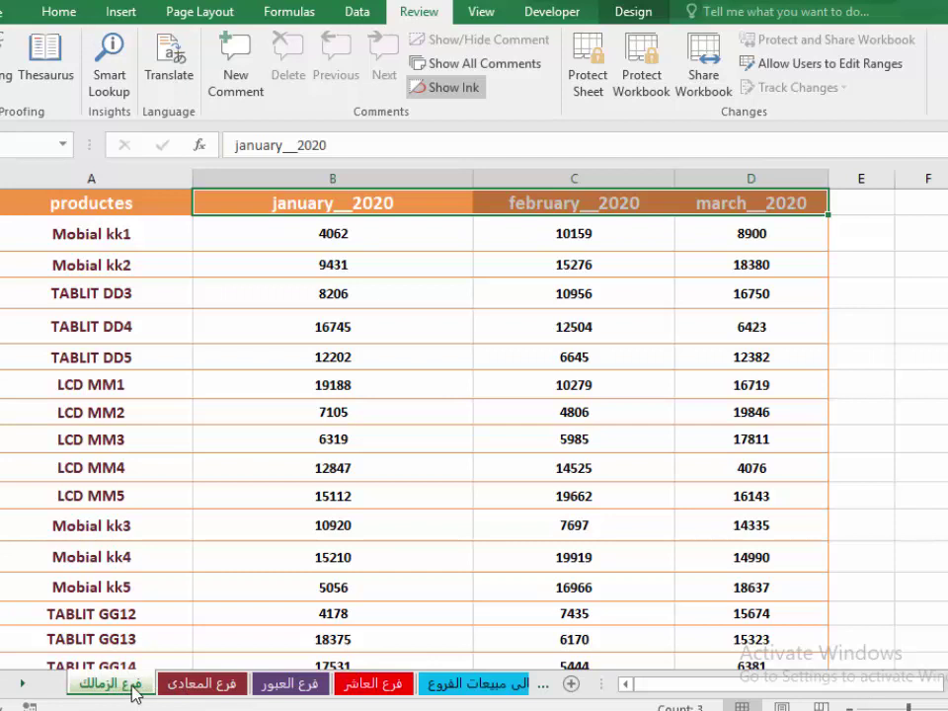
# - Open the code of the فرع الزمالك sheet in the VBA editor and show the Properties window
pyautogui.rightClick(135, 694)
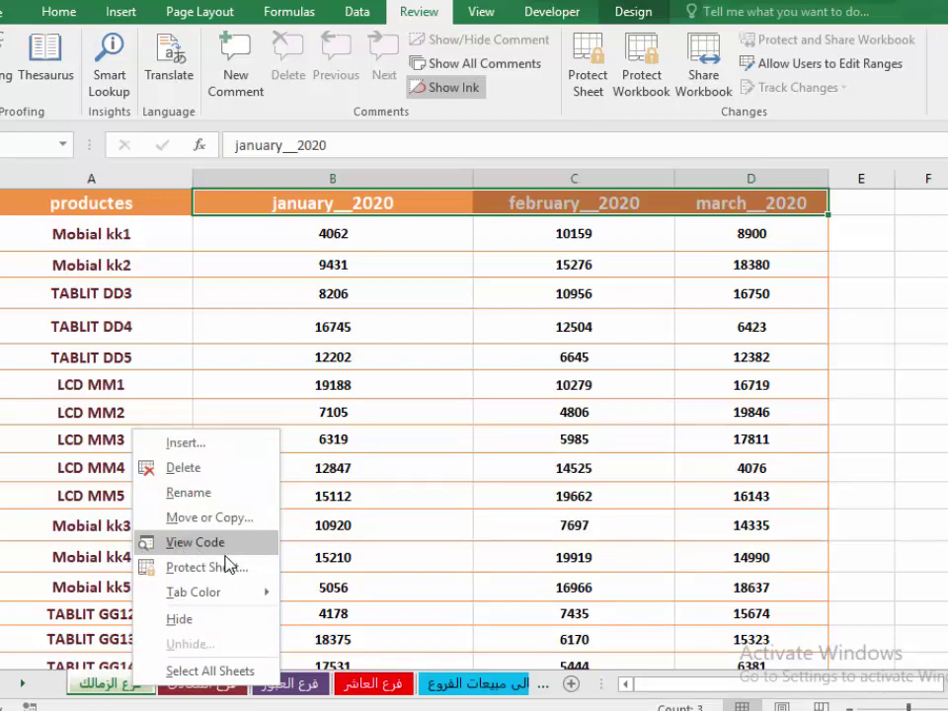
pyautogui.click(223, 546)
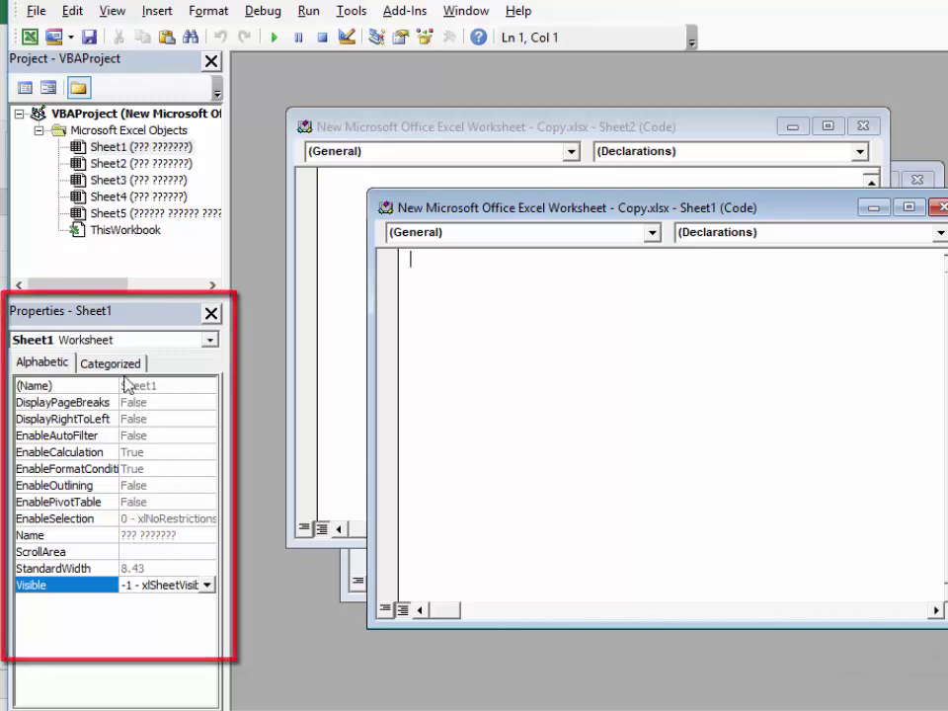
pyautogui.click(110, 14)
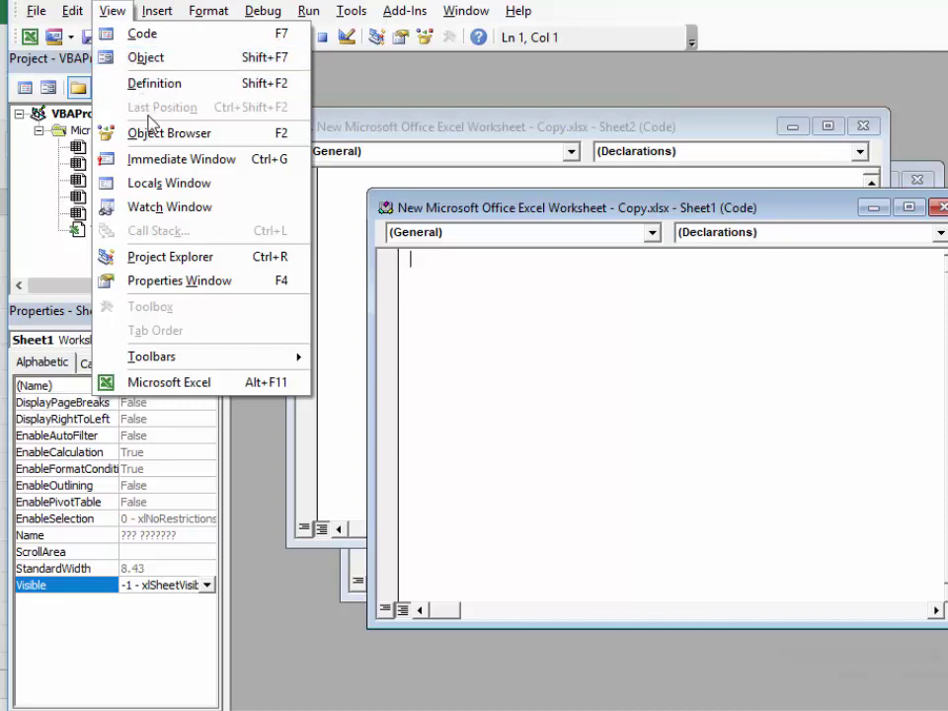
pyautogui.click(162, 286)
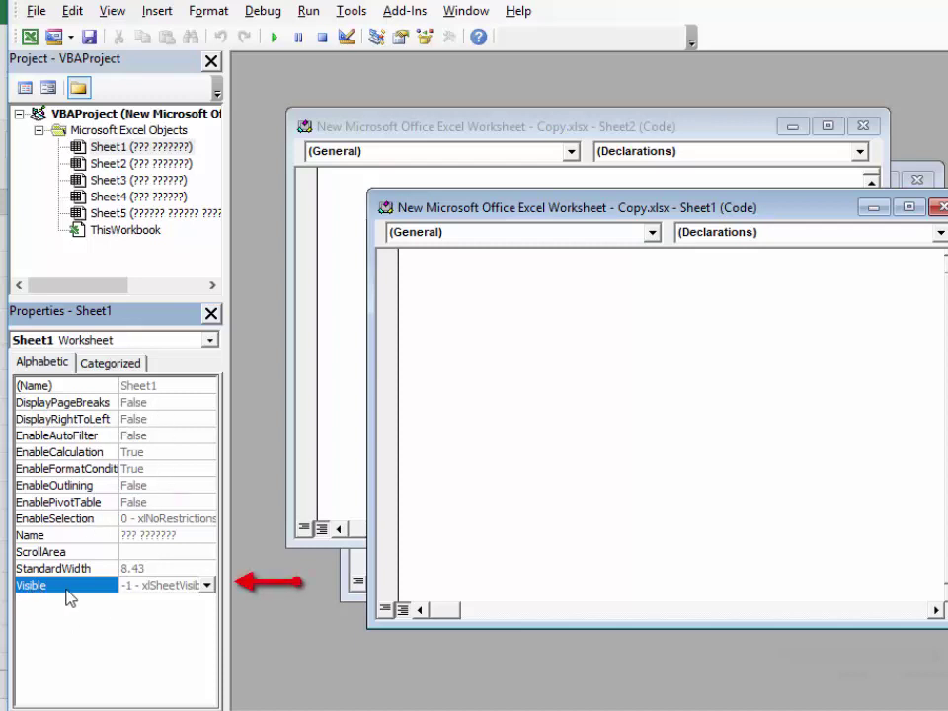
# - Set Sheet1's Visible property to 2 - xlSheetVeryHidden and return to the Excel workbook
pyautogui.click(207, 585)
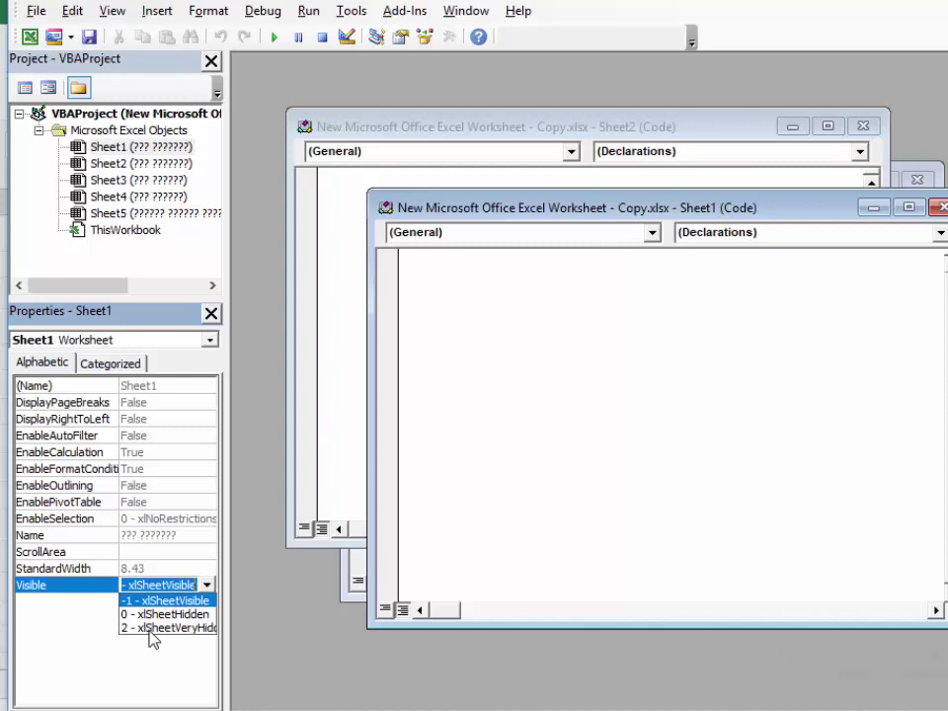
pyautogui.click(202, 629)
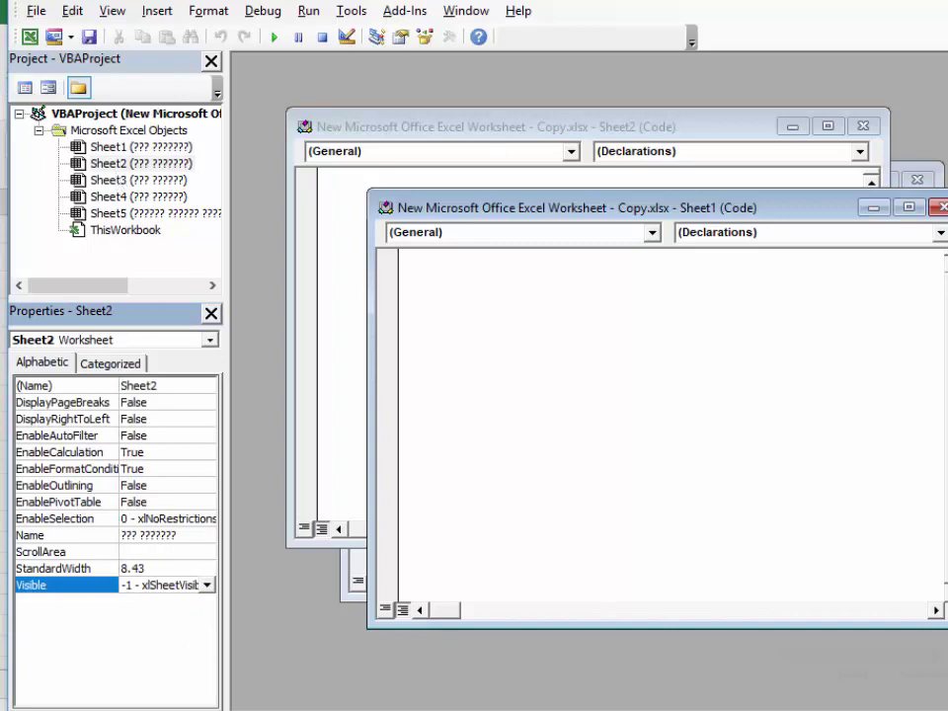
pyautogui.hotkey('alt', 'q')
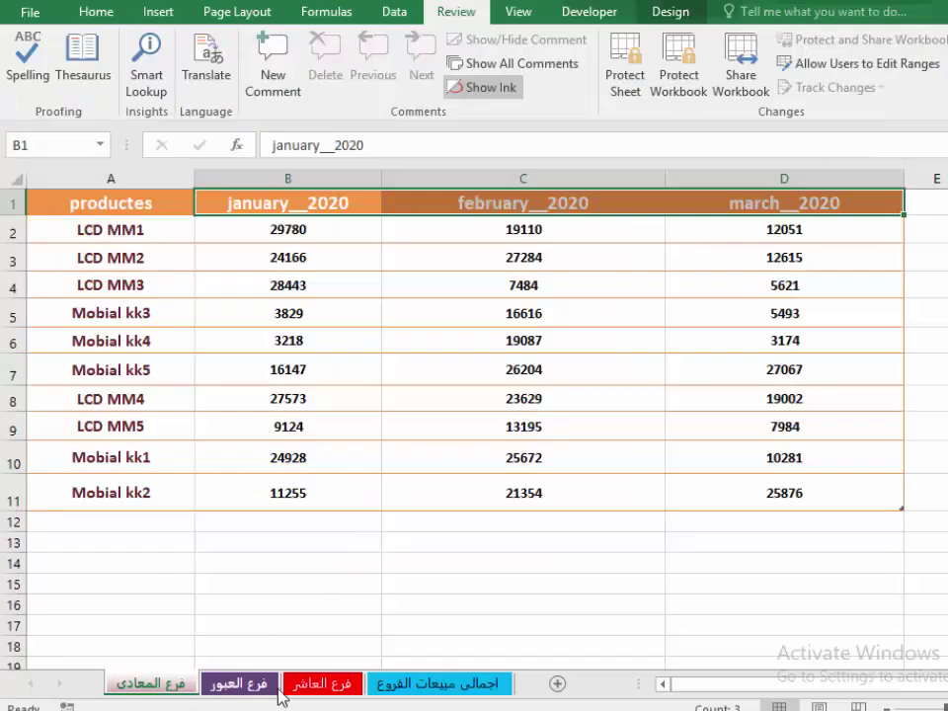
# - Check the commands available for the فرع المعادى sheet and view the workbook structure protection settings without applying them
pyautogui.rightClick(131, 691)
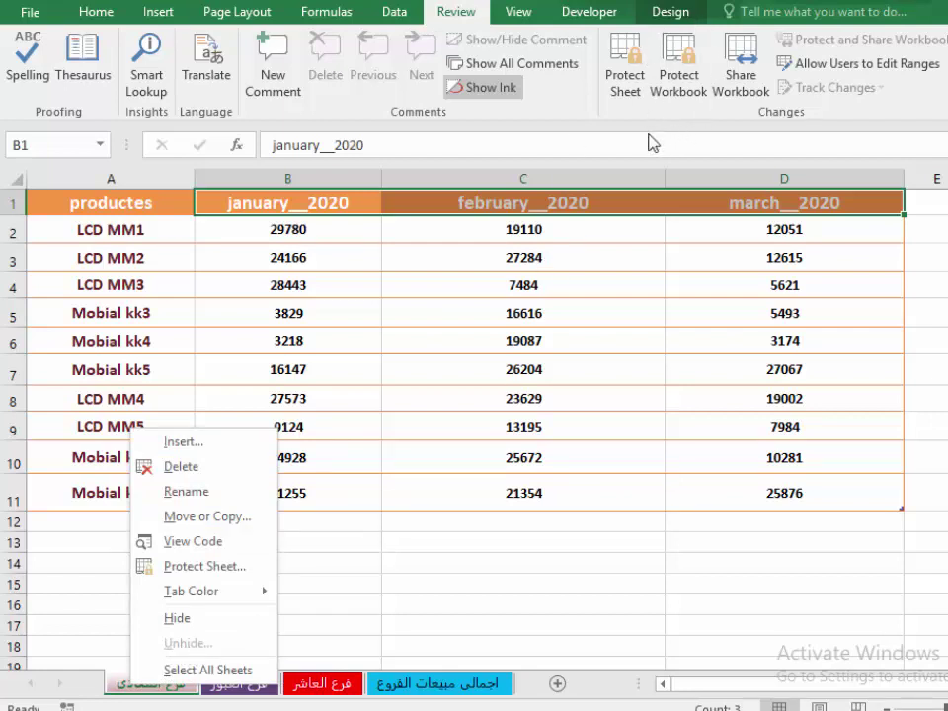
pyautogui.click(681, 74)
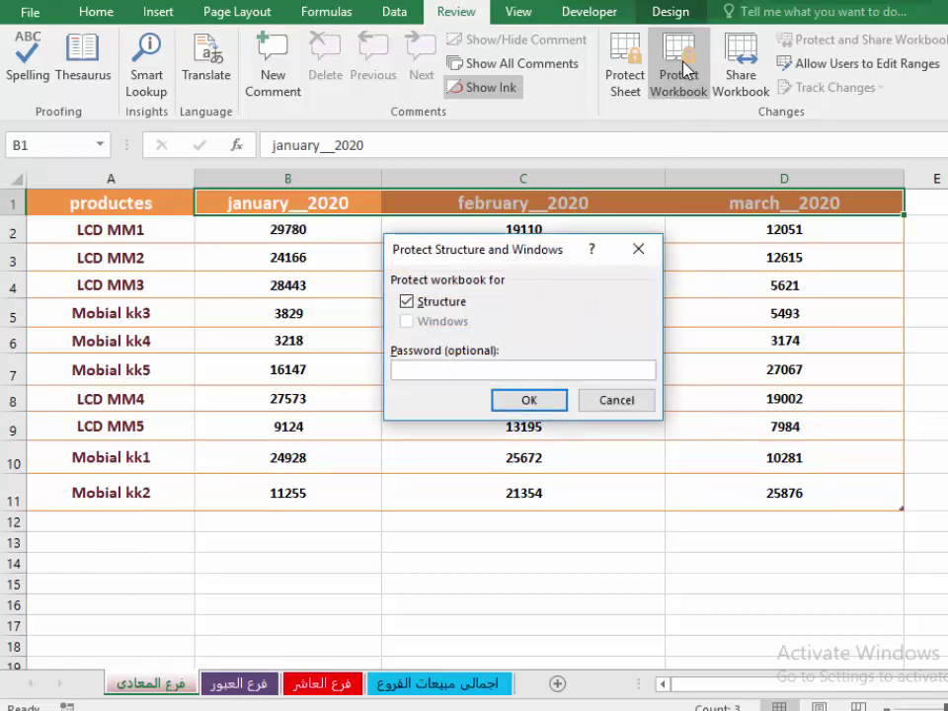
pyautogui.click(641, 250)
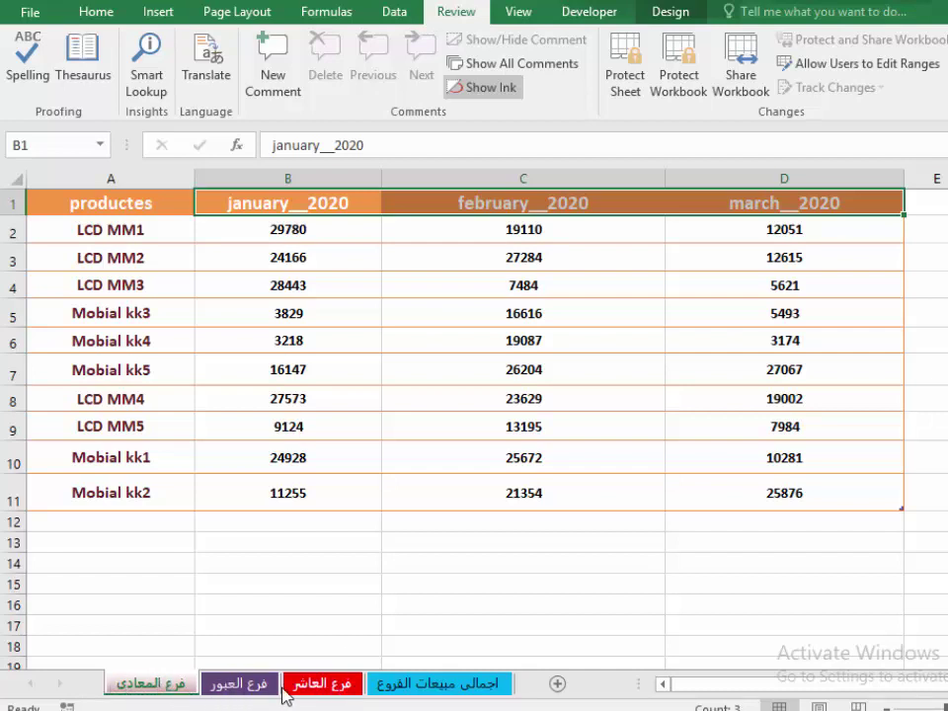
# - Set Sheet1's Visible property to -1 - xlSheetVisible in the VBA editor and return to the Excel workbook
pyautogui.rightClick(169, 681)
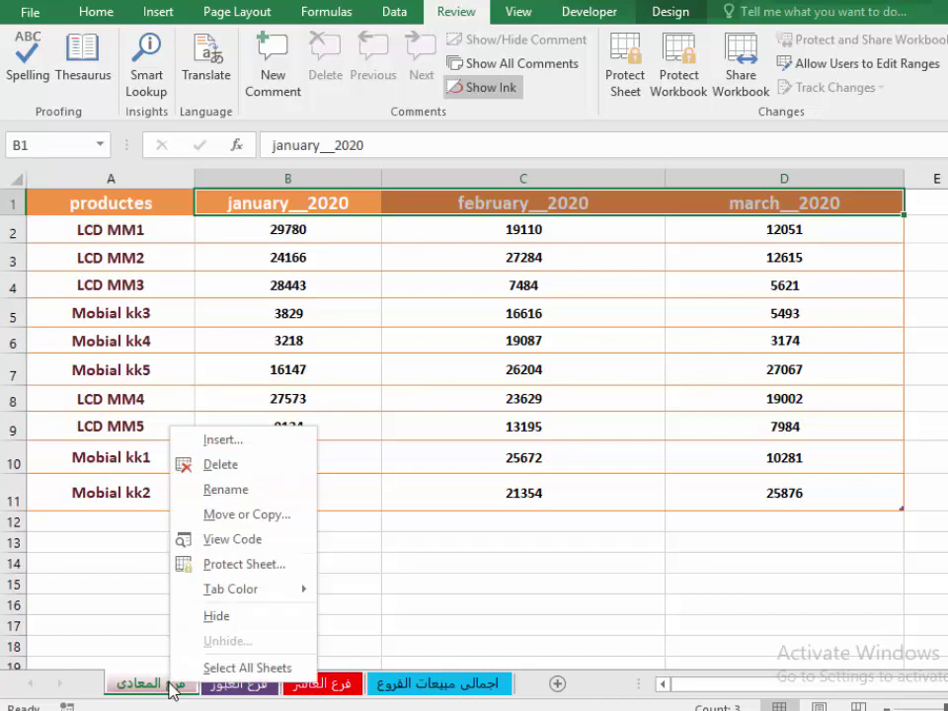
pyautogui.click(249, 541)
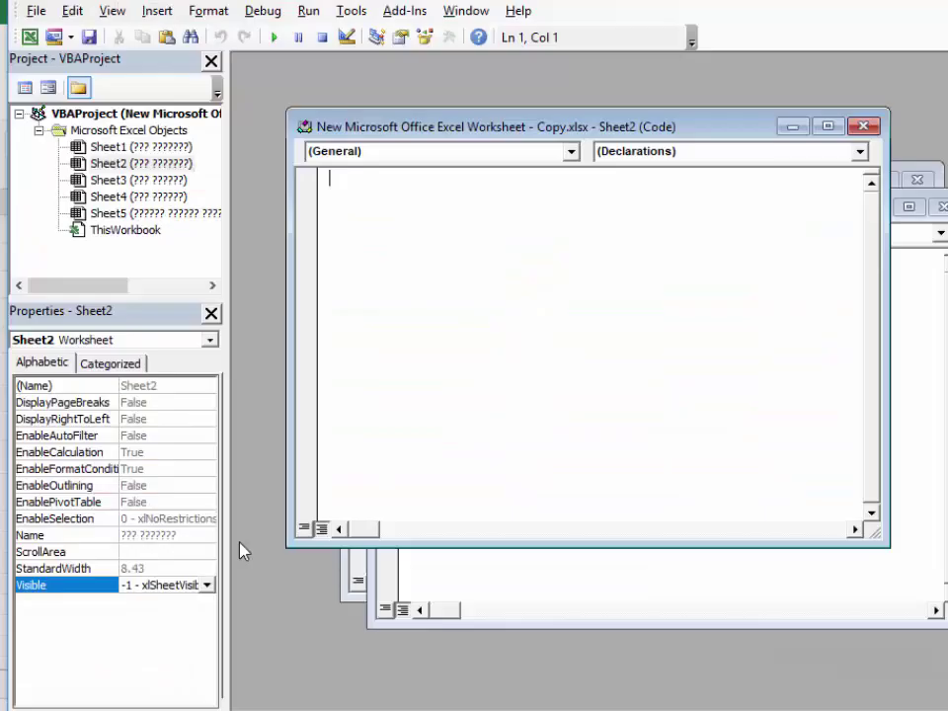
pyautogui.click(104, 147)
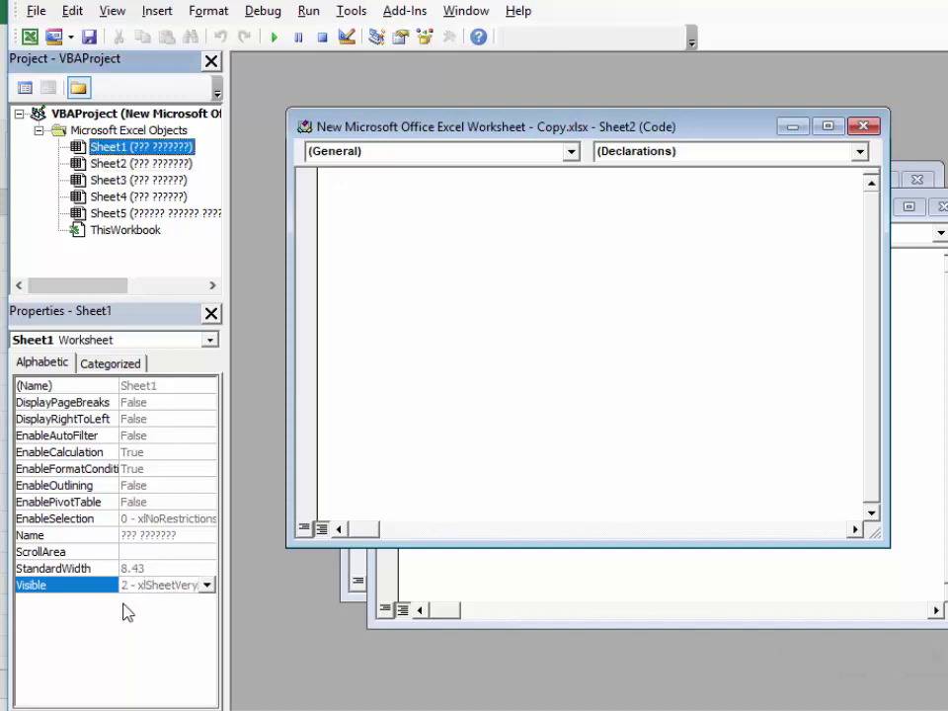
pyautogui.click(206, 585)
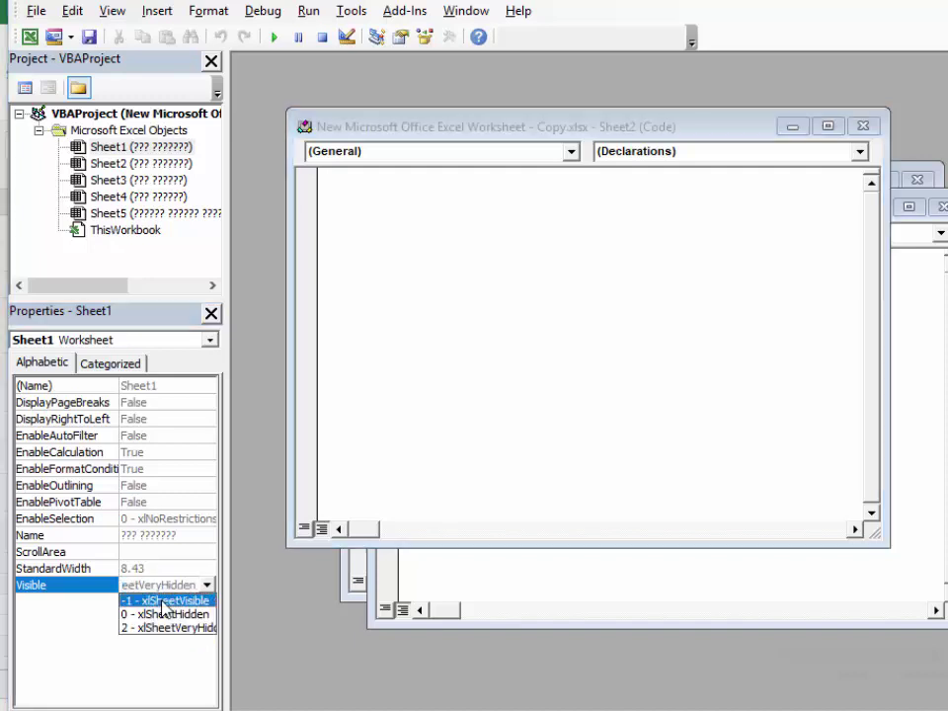
pyautogui.click(164, 601)
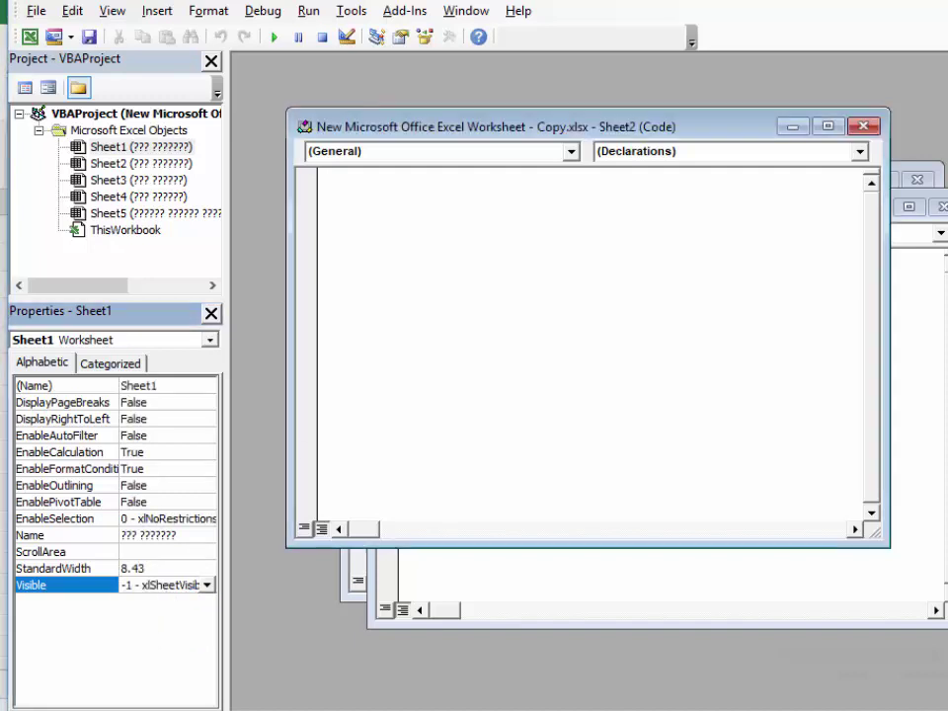
pyautogui.hotkey('alt', 'F11')
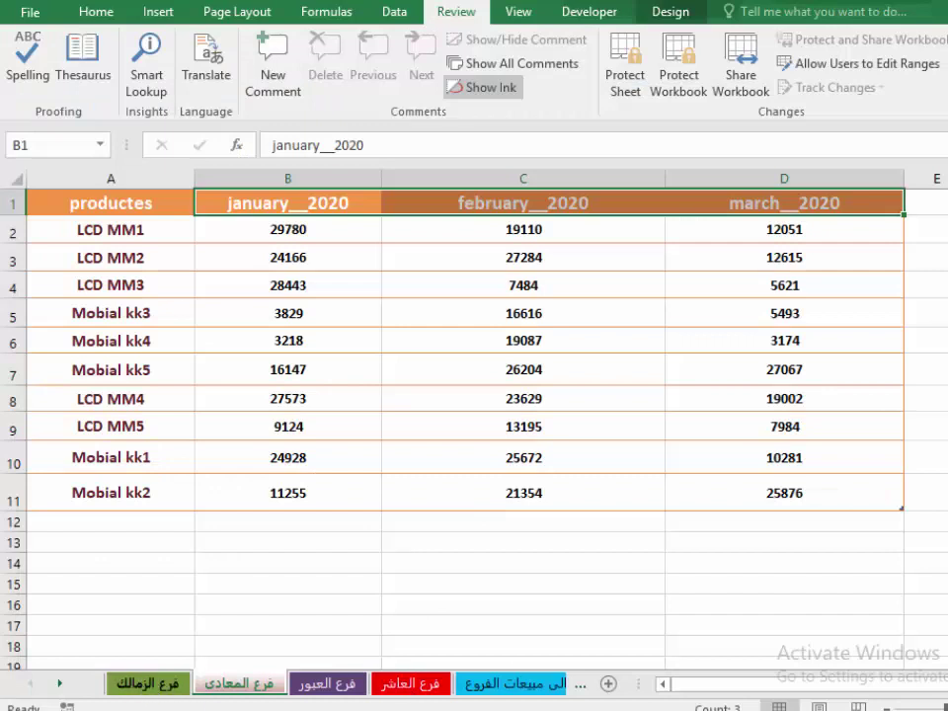
# - Select the sheets فرع الزمالك, فرع المعادى and فرع العبور together and hide them in one go
pyautogui.click(148, 684)
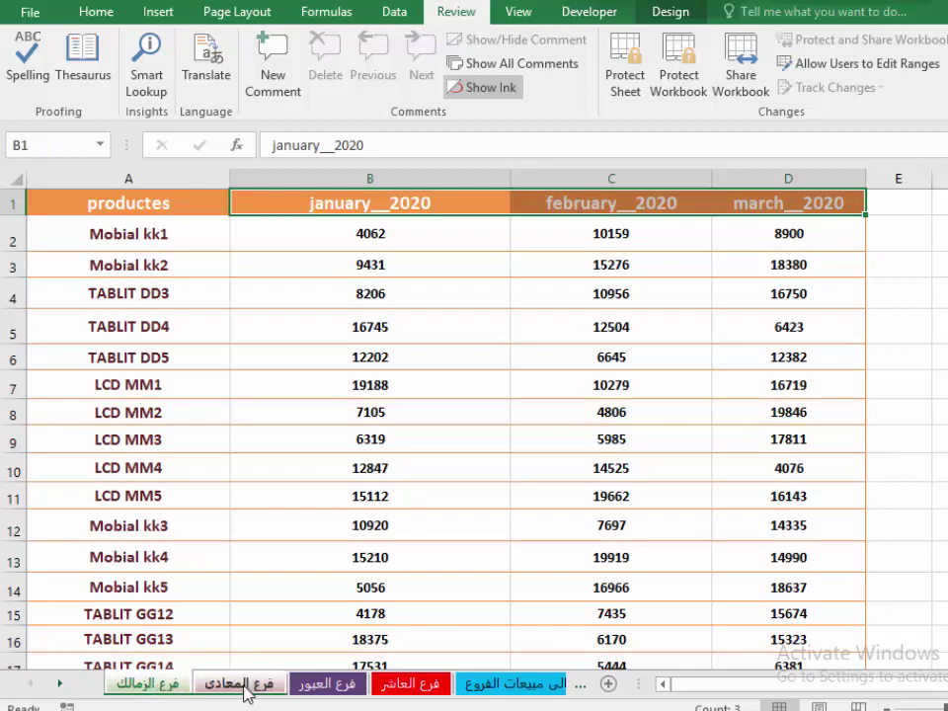
pyautogui.keyDown('shift'); pyautogui.click(313, 684); pyautogui.keyUp('shift')
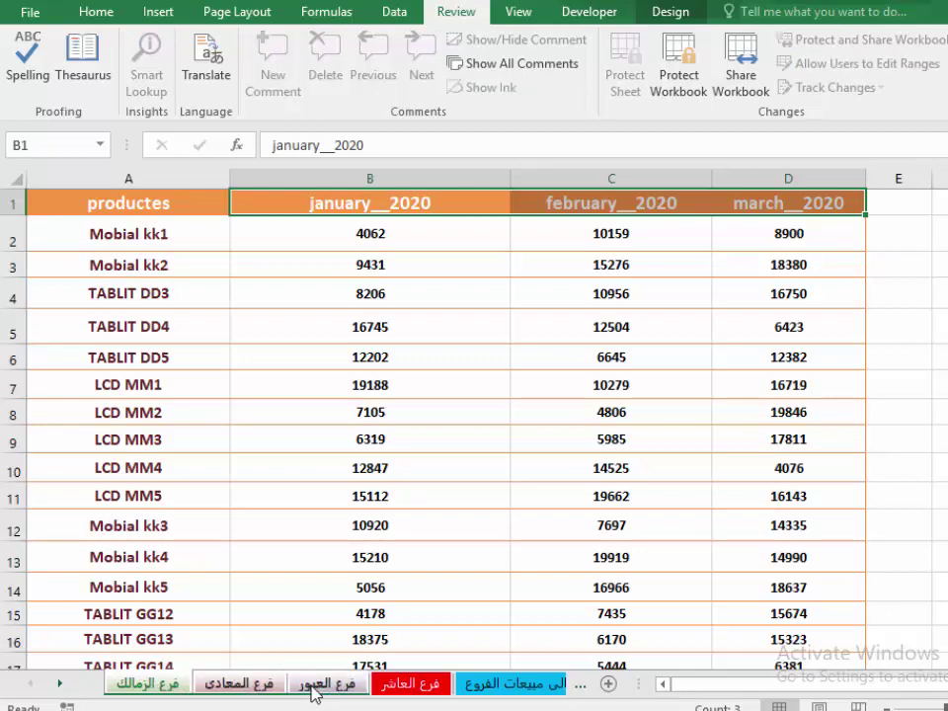
pyautogui.rightClick(312, 686)
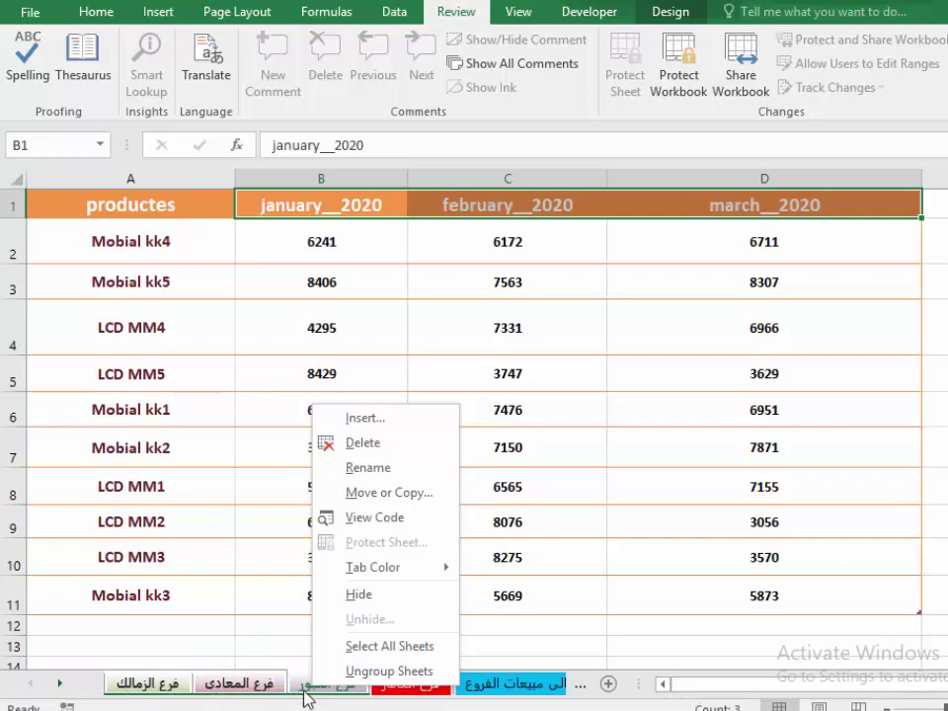
pyautogui.click(365, 595)
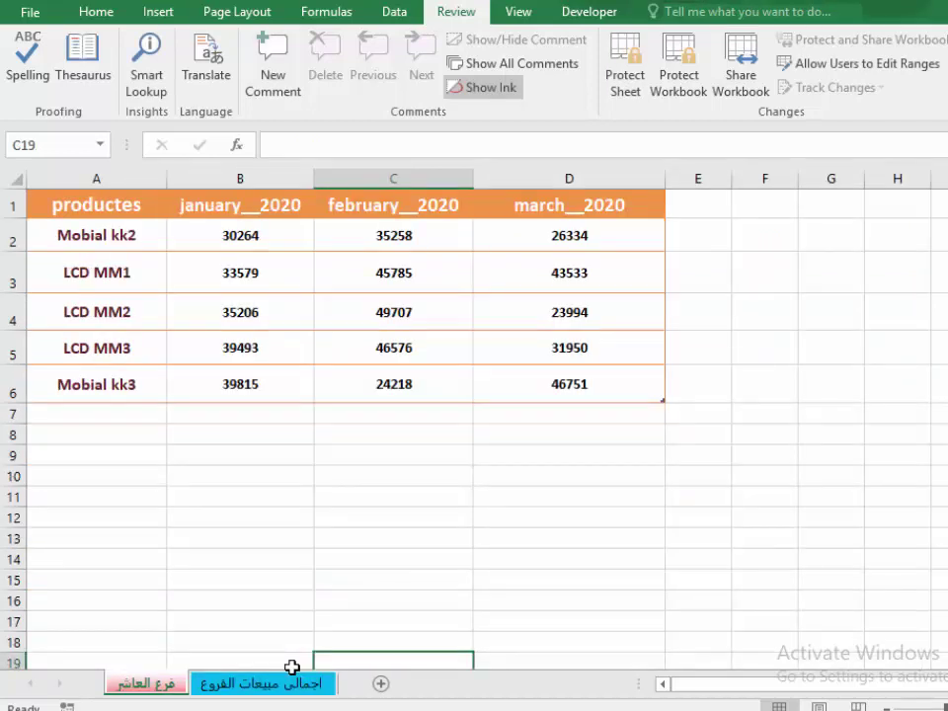
# - Unhide the sheets فرع الزمالك, فرع المعادى and فرع العبور one at a time, and check the commands available for فرع الزمالك
pyautogui.rightClick(143, 692)
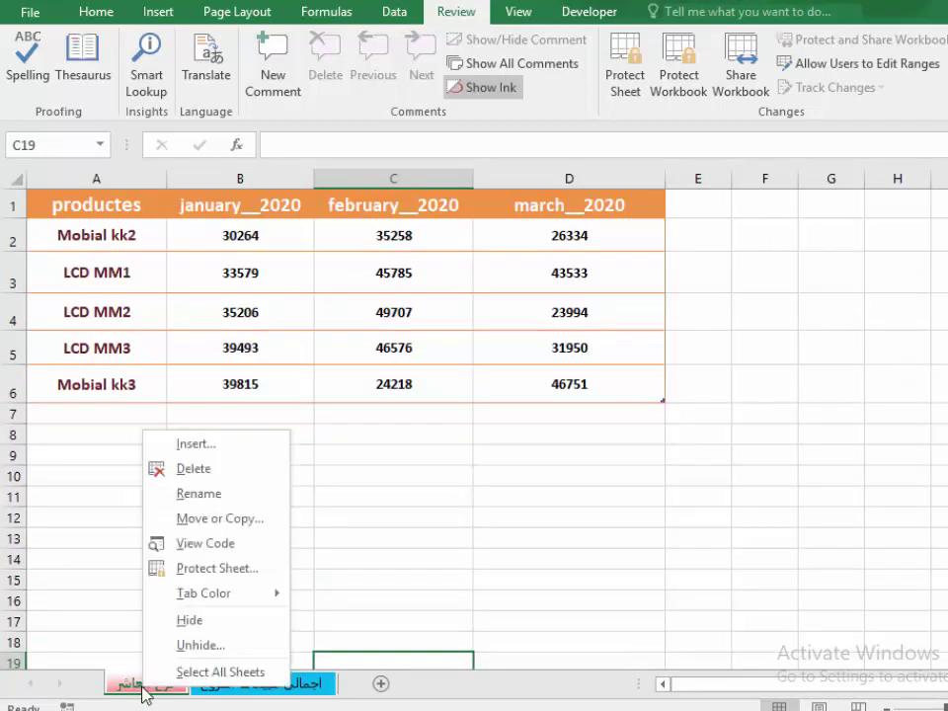
pyautogui.click(207, 647)
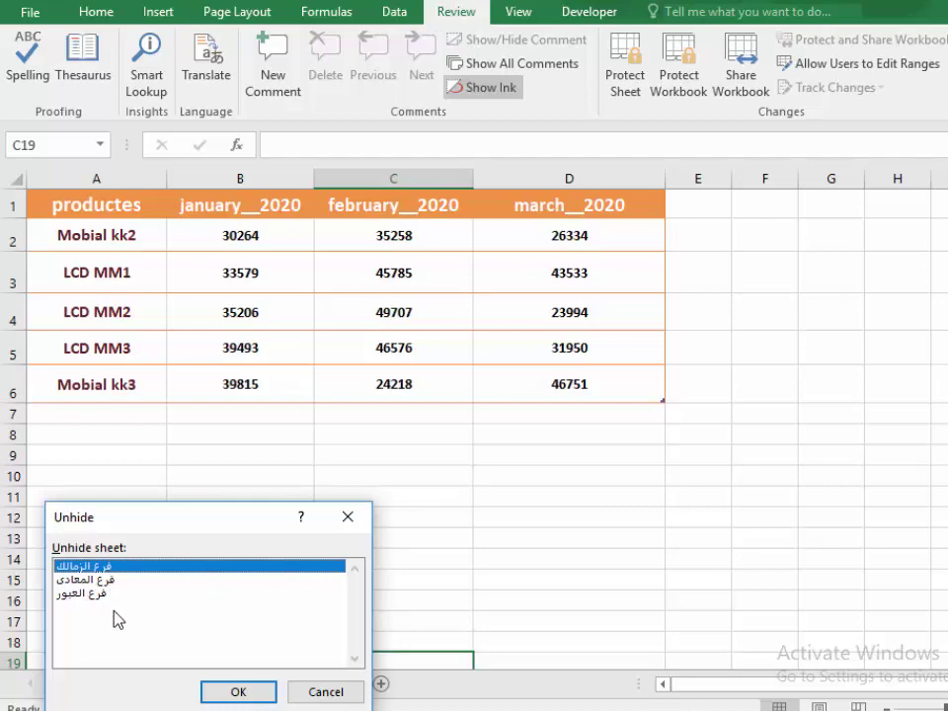
pyautogui.click(234, 693)
pyautogui.rightClick(143, 684)
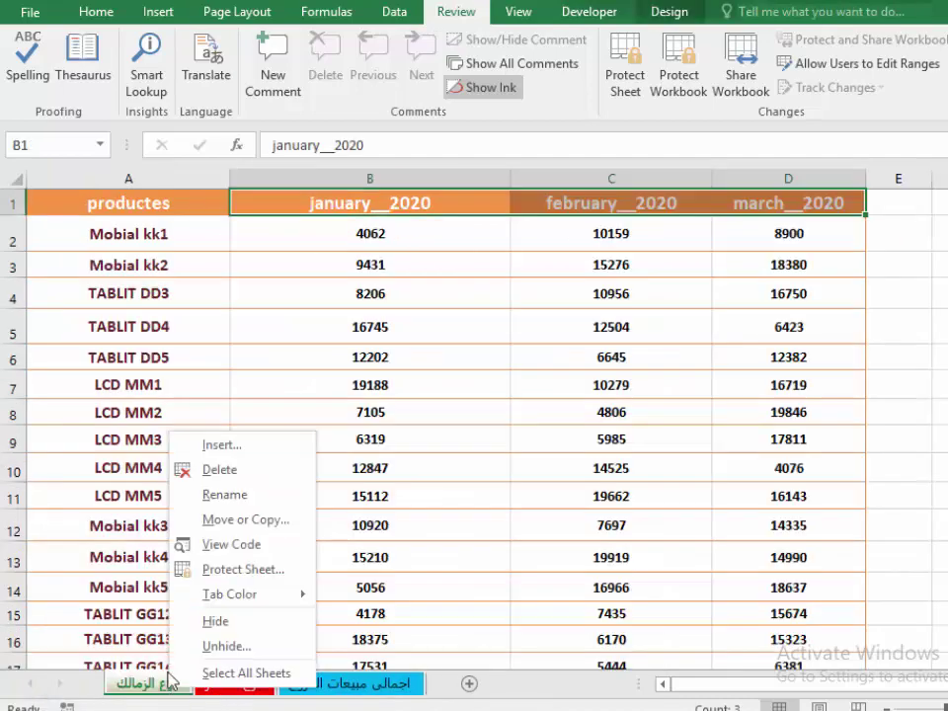
pyautogui.click(218, 643)
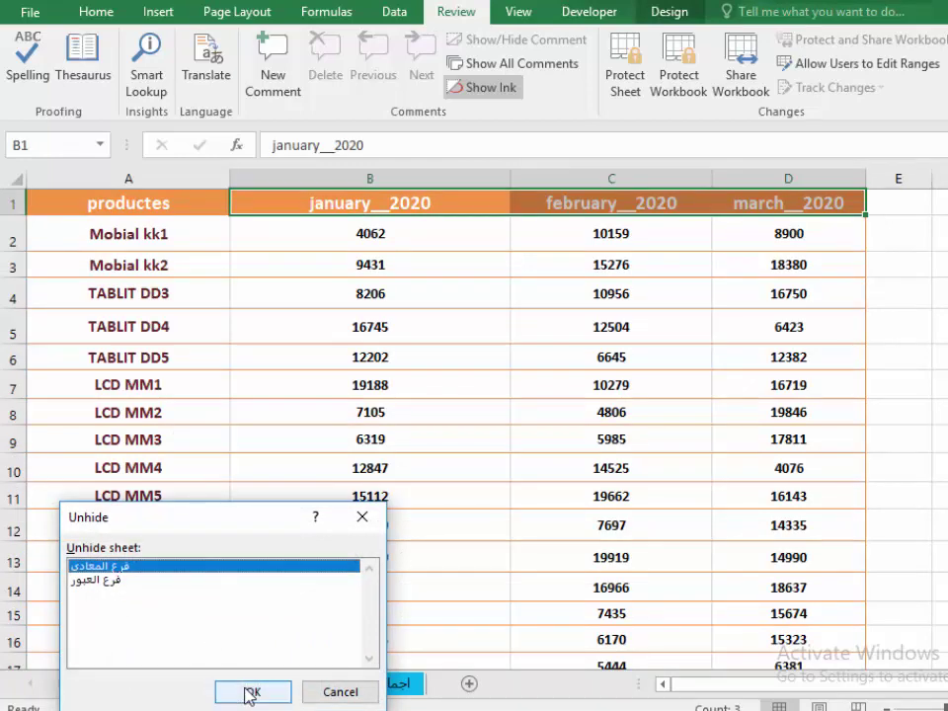
pyautogui.click(249, 689)
pyautogui.rightClick(166, 685)
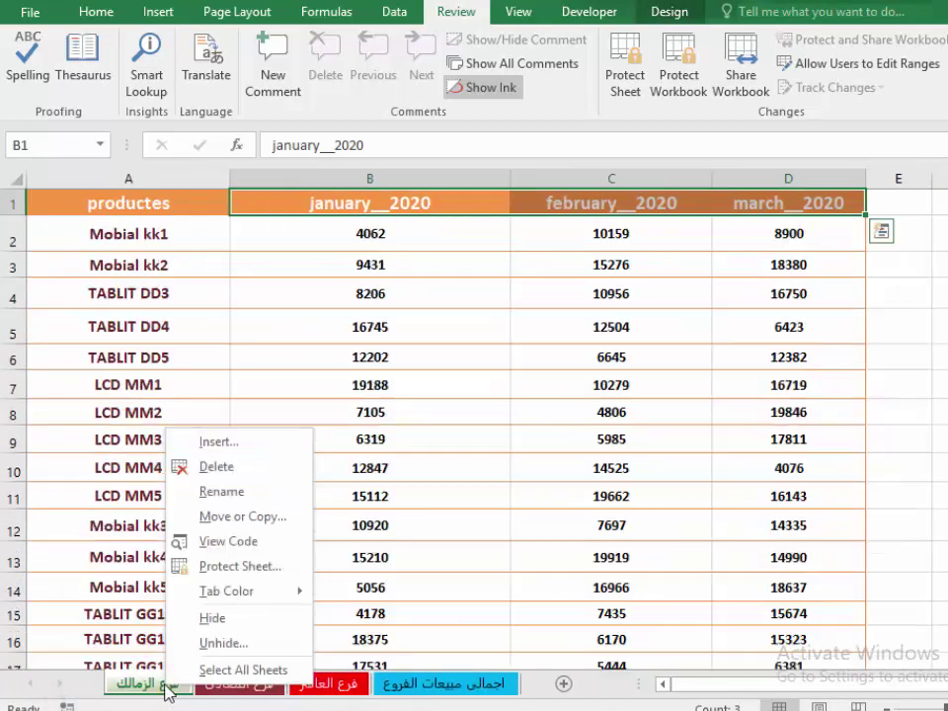
pyautogui.click(237, 650)
pyautogui.click(275, 690)
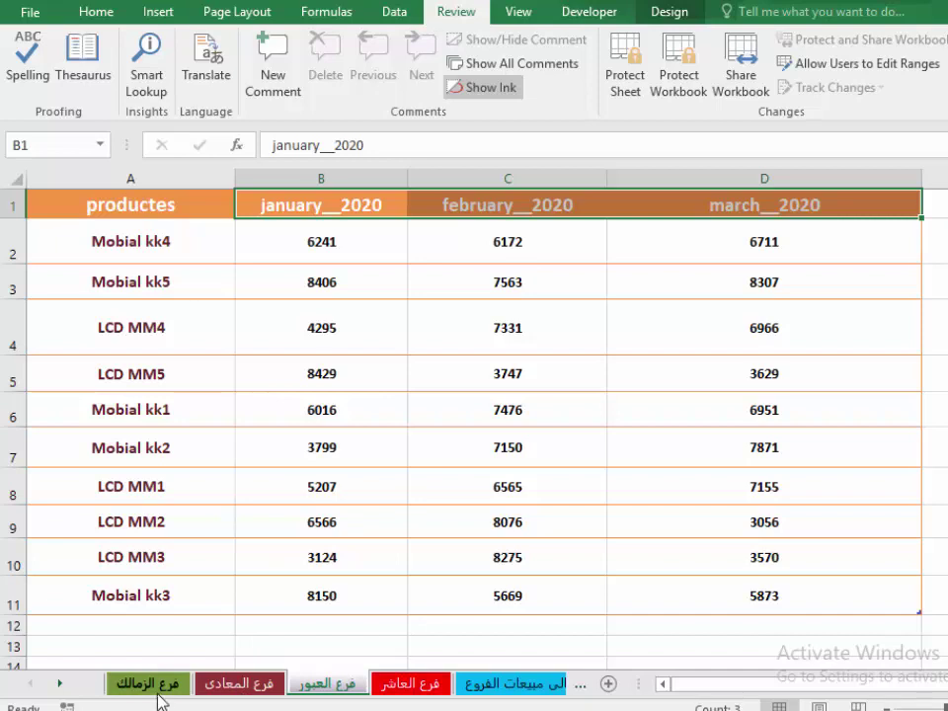
pyautogui.rightClick(165, 696)
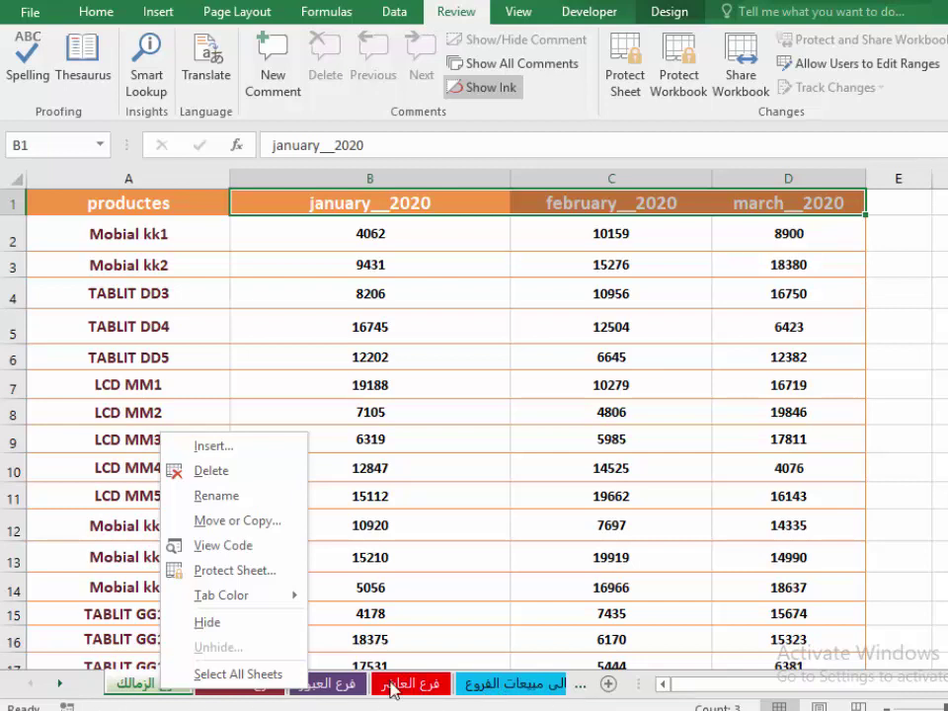
pyautogui.press('Escape')
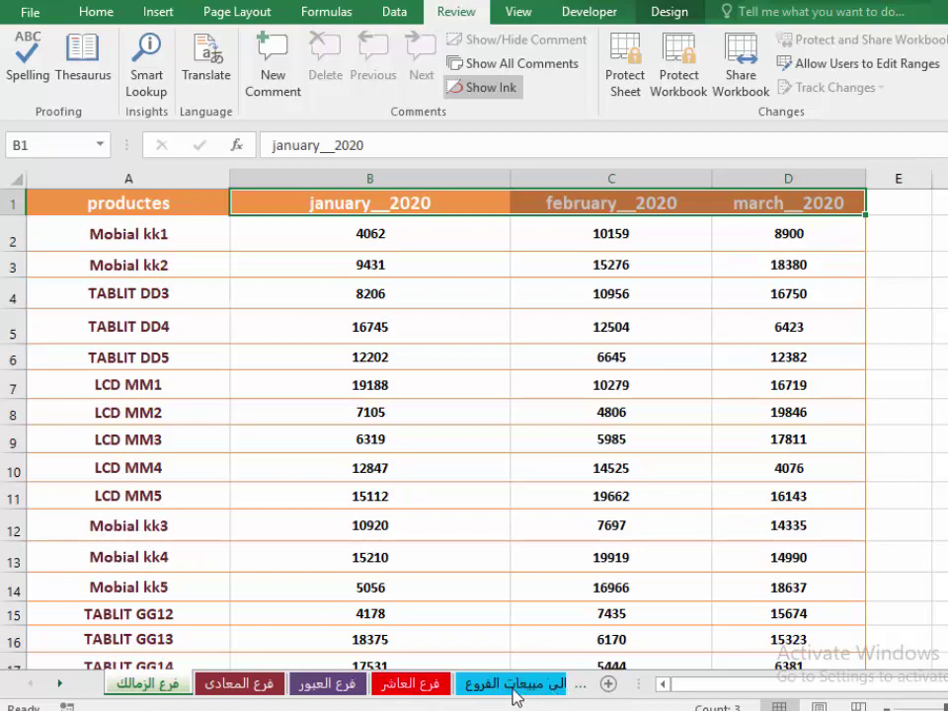
# - Turn off Show sheet tabs in the advanced display options for this workbook and look over the sheet
pyautogui.click(30, 14)
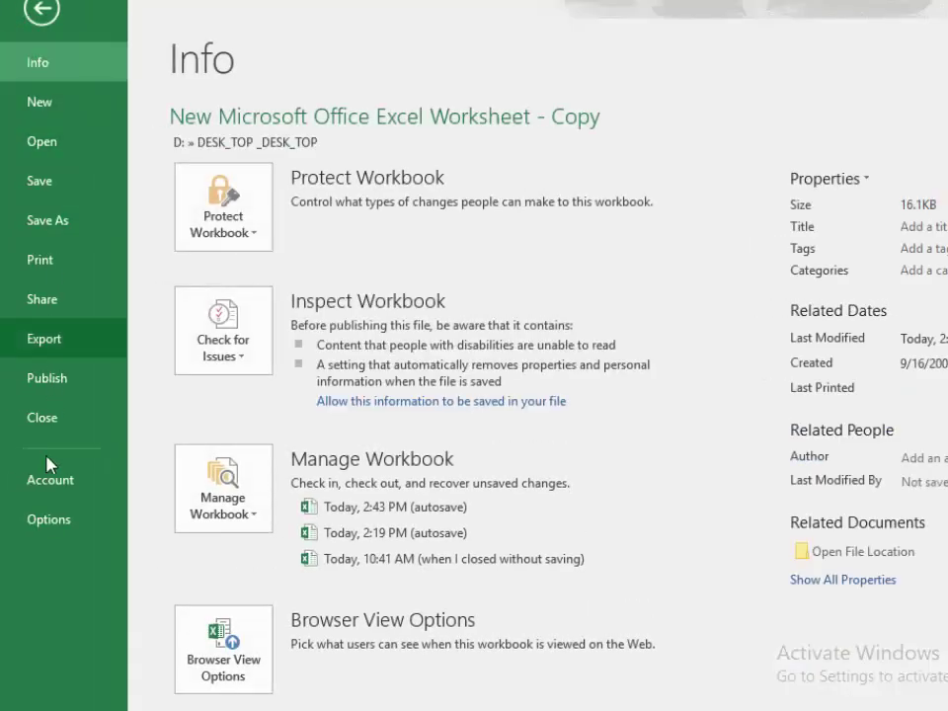
pyautogui.click(45, 531)
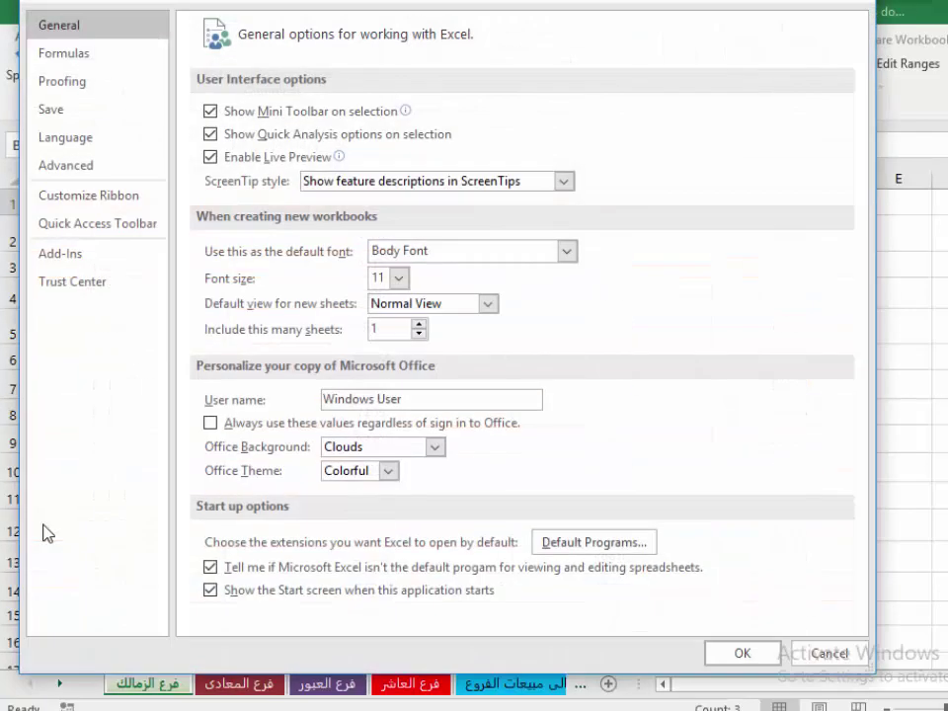
pyautogui.click(91, 173)
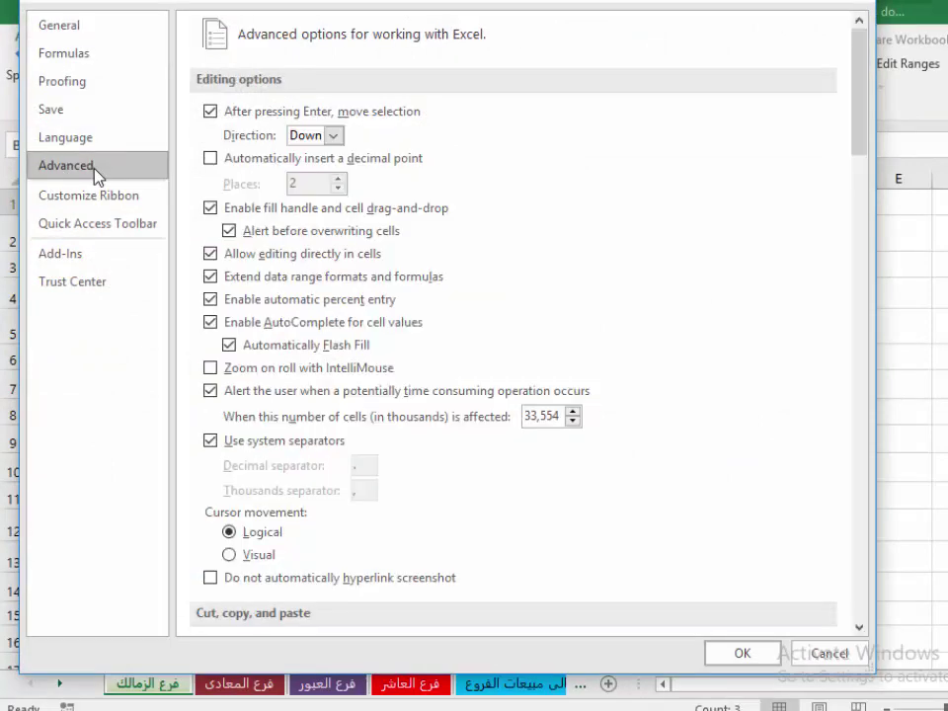
pyautogui.scroll(-10, 486, 475)
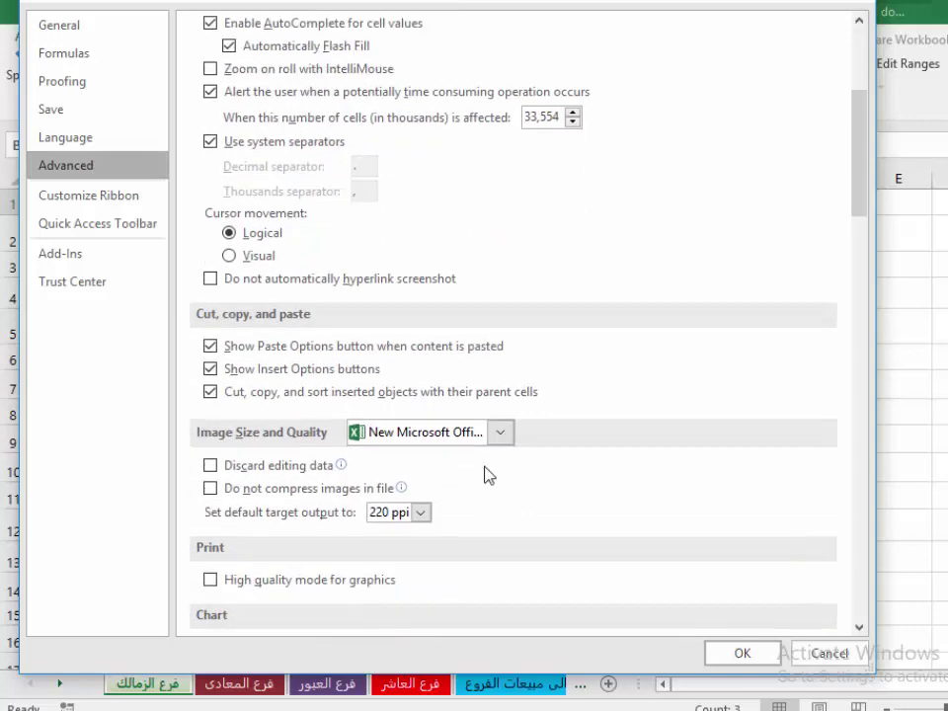
pyautogui.scroll(-10, 486, 475)
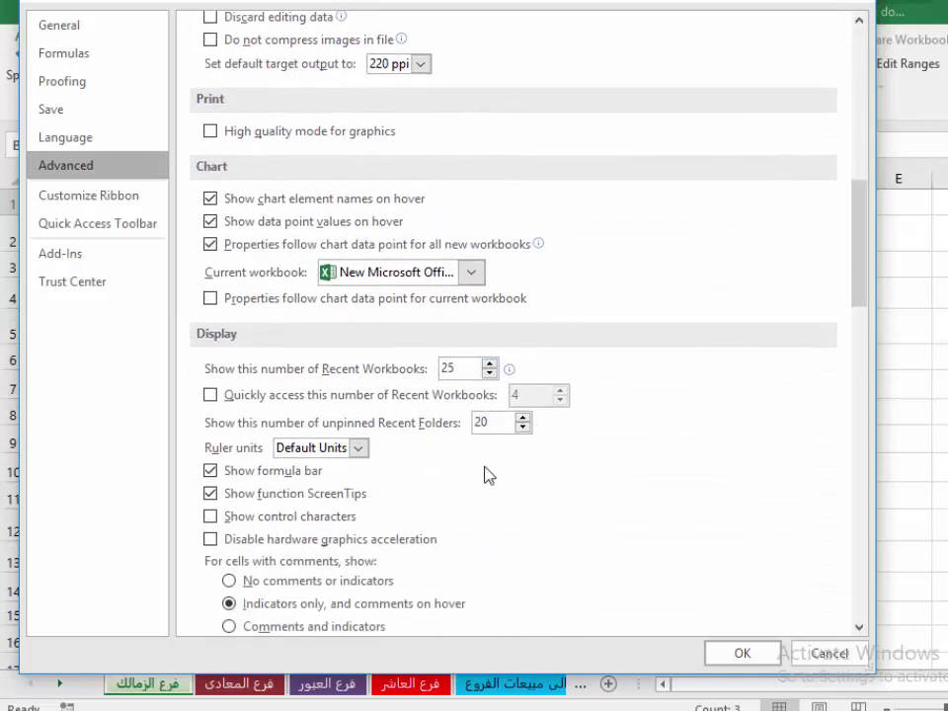
pyautogui.scroll(-5, 486, 475)
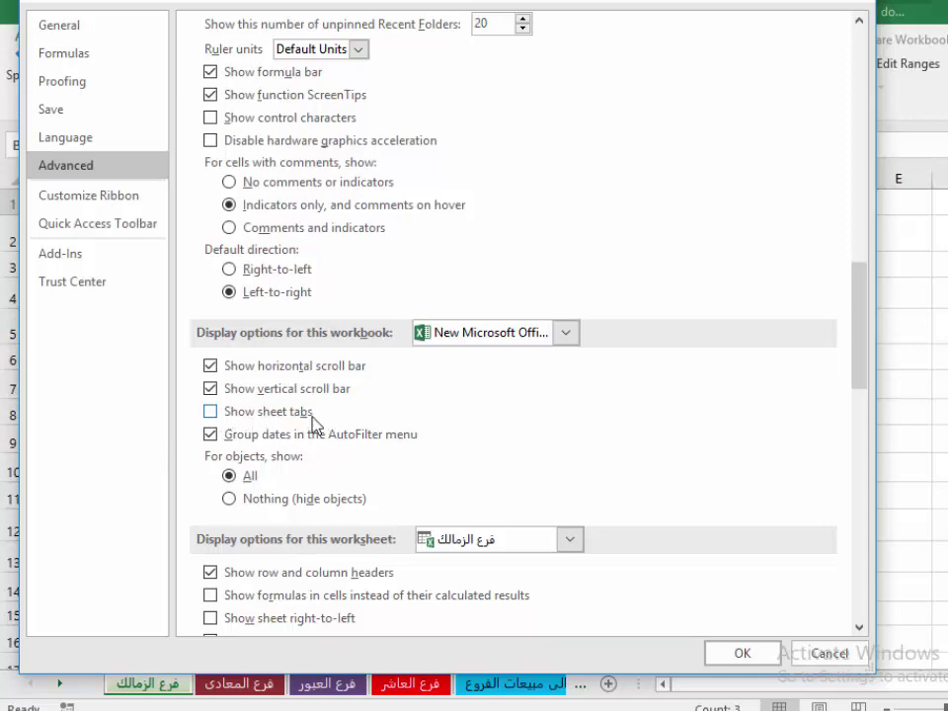
pyautogui.click(742, 652)
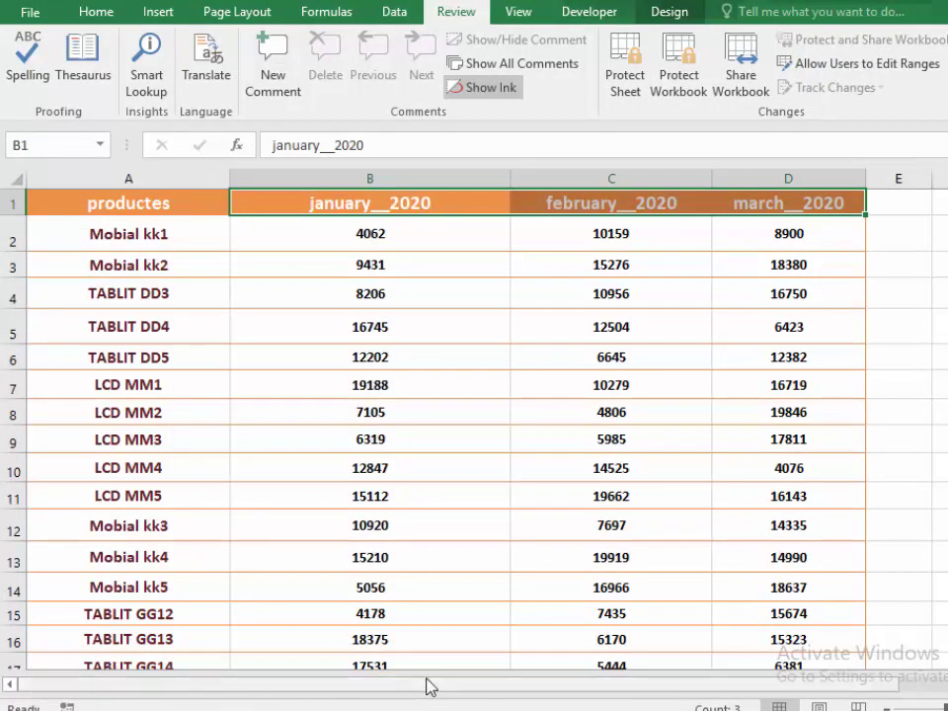
pyautogui.scroll(-5, 430, 686)
pyautogui.scroll(5, 430, 686)
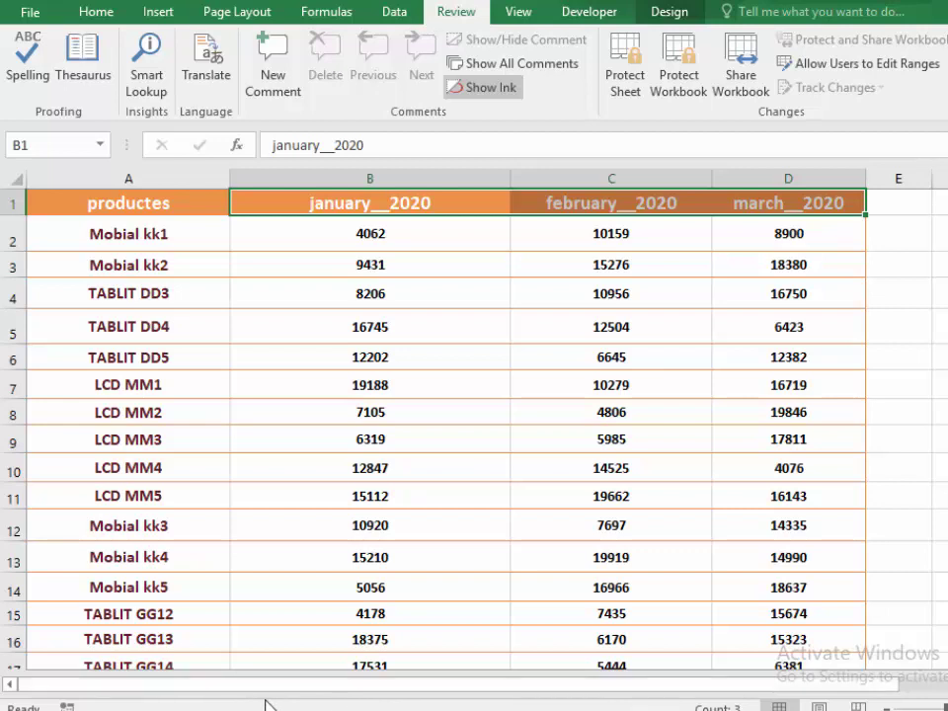
# - Turn Show sheet tabs back on in the advanced display options for this workbook
pyautogui.click(32, 14)
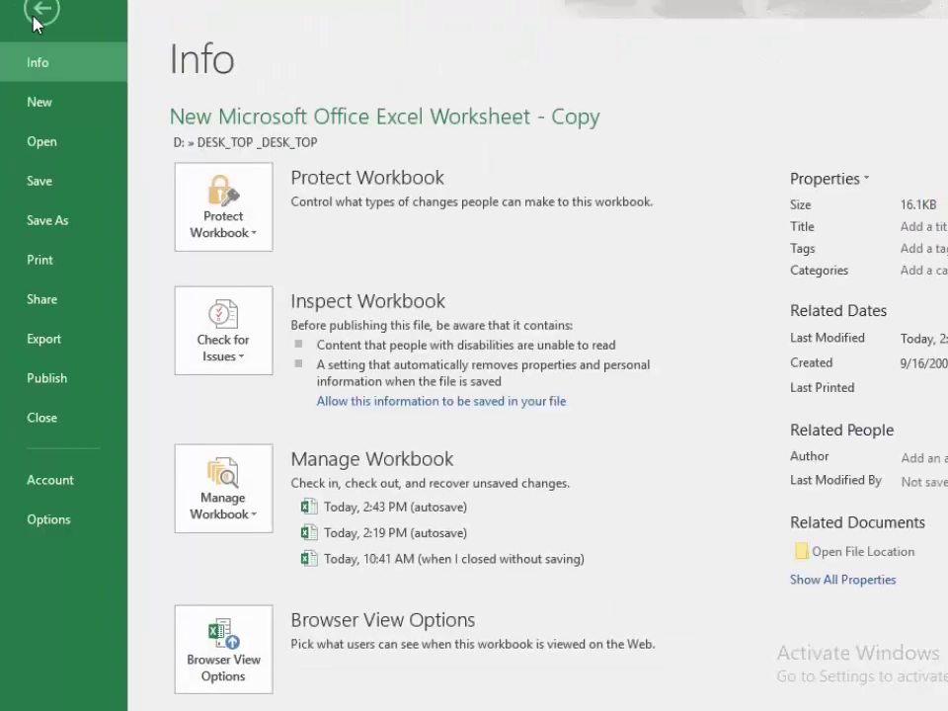
pyautogui.click(55, 522)
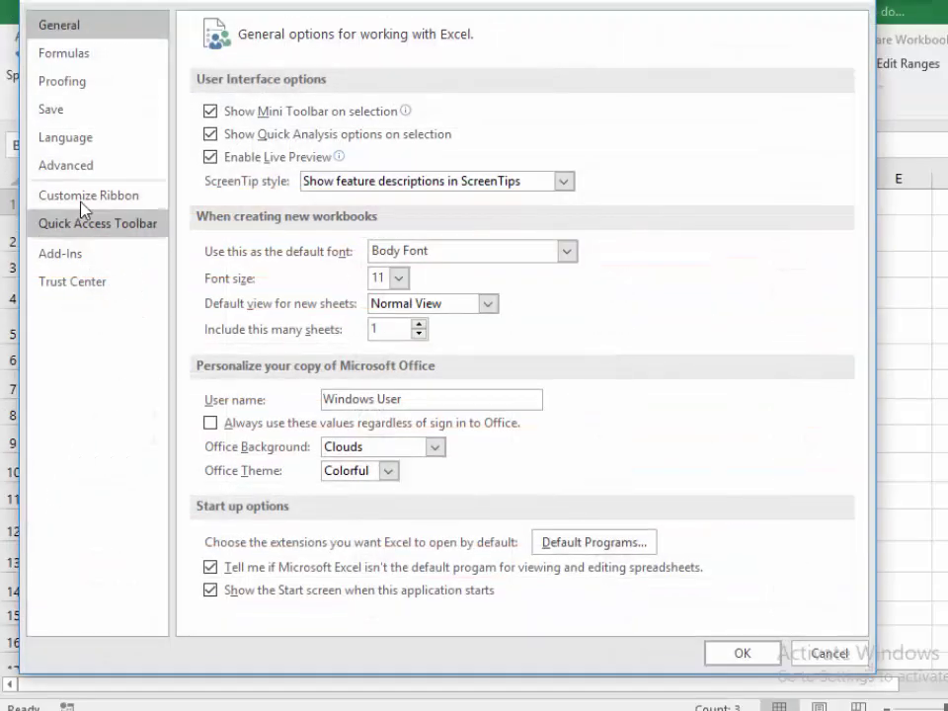
pyautogui.click(63, 165)
pyautogui.scroll(-10, 513, 419)
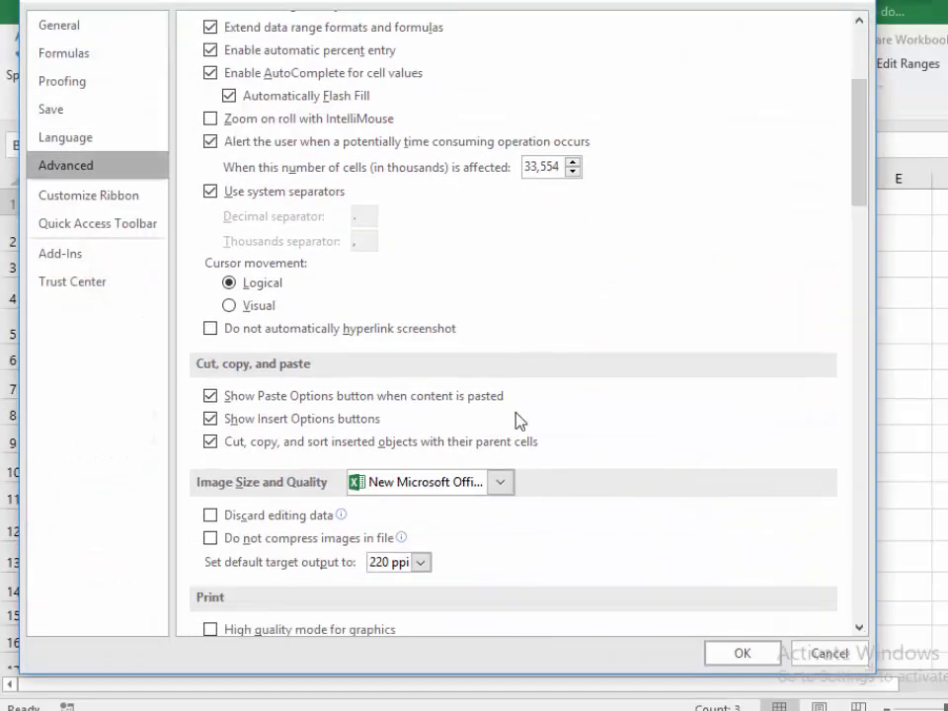
pyautogui.scroll(-7, 516, 419)
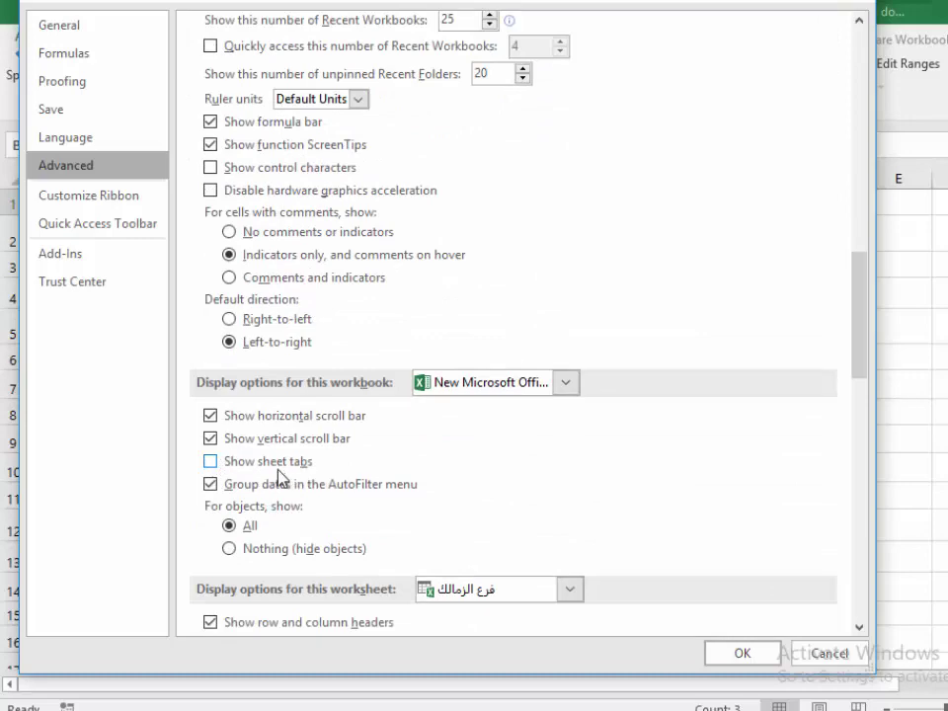
pyautogui.click(211, 462)
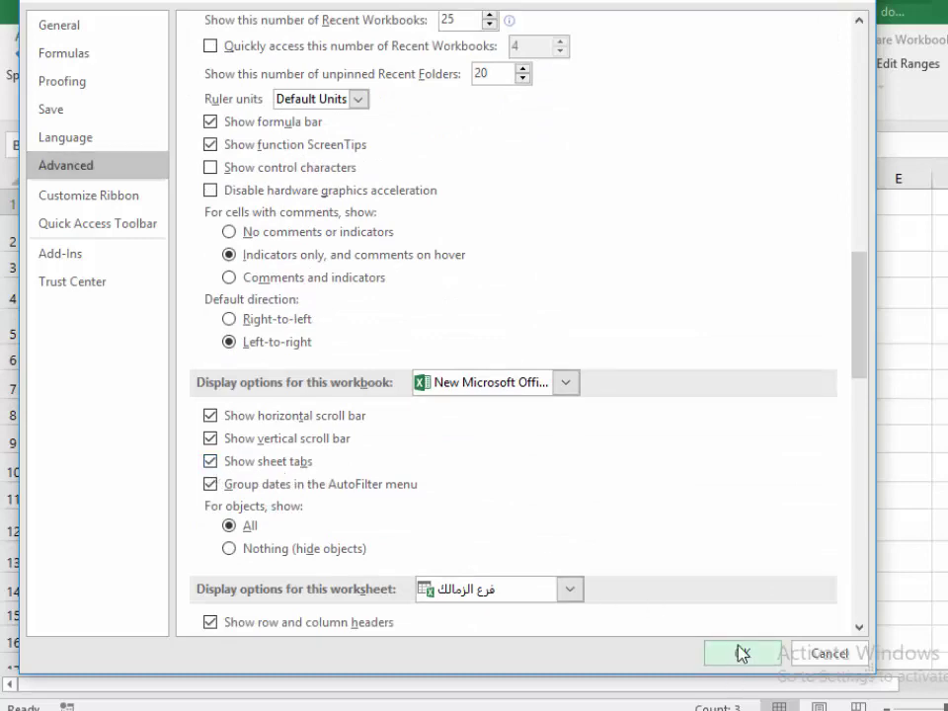
pyautogui.click(740, 651)
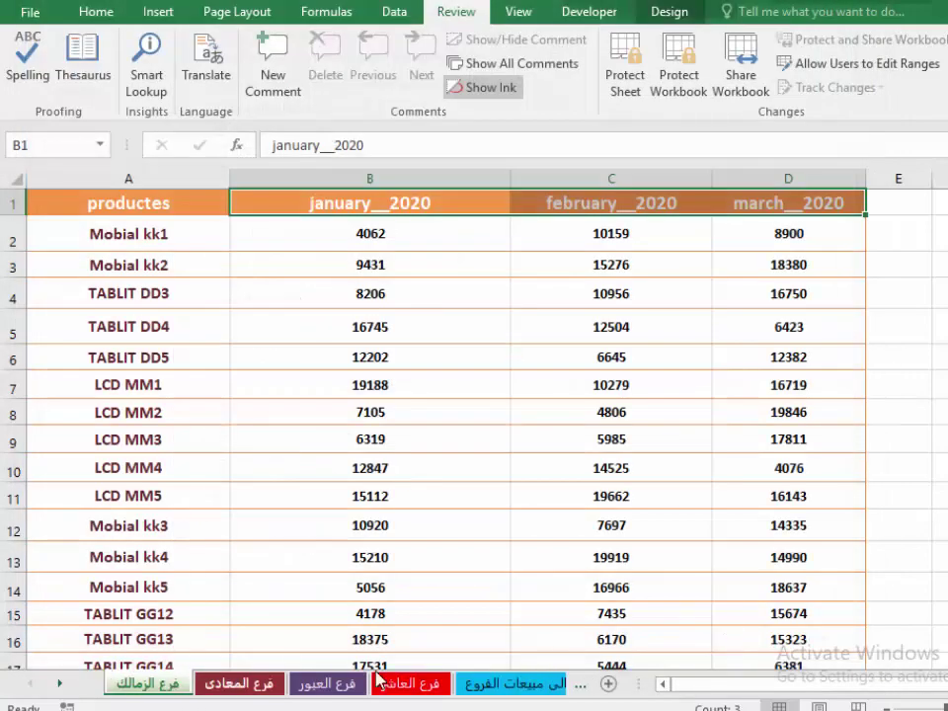